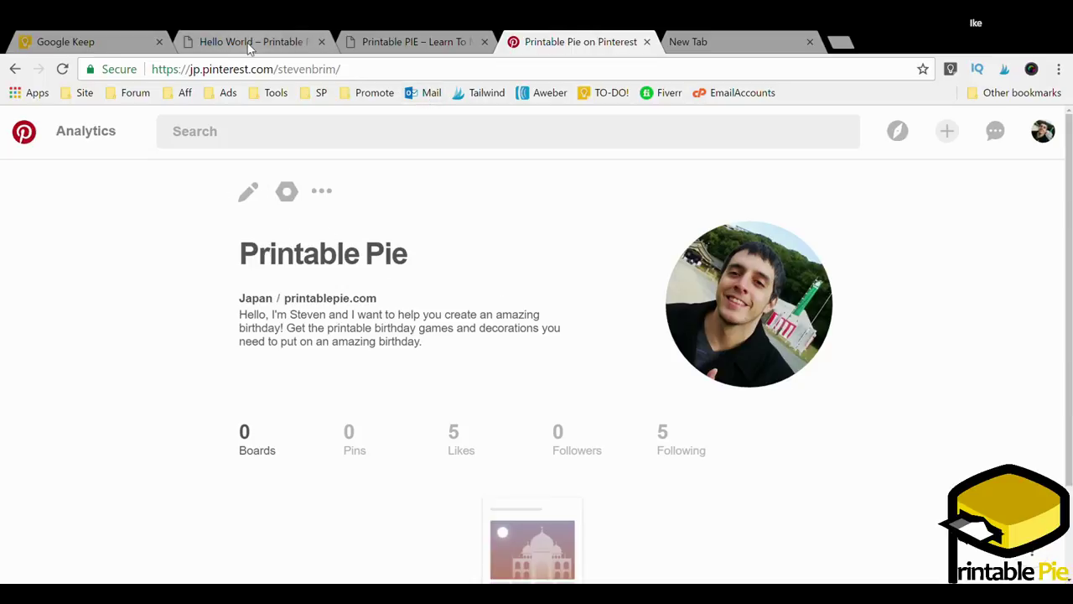
Switch to the Printable PIE tab and open its WordPress admin dashboard from the admin bar.
{"action": "left_click", "coordinate": [404, 42]}
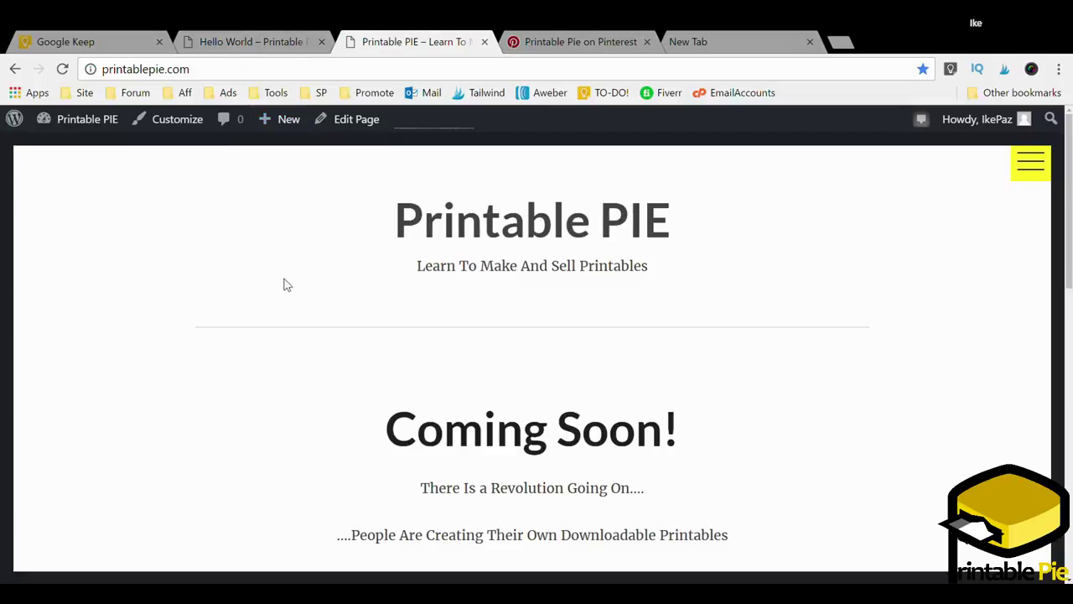
{"action": "scroll", "coordinate": [306, 288], "scroll_direction": "down", "scroll_amount": 2}
{"action": "scroll", "coordinate": [306, 288], "scroll_direction": "up", "scroll_amount": 2}
{"action": "left_click", "coordinate": [84, 125]}
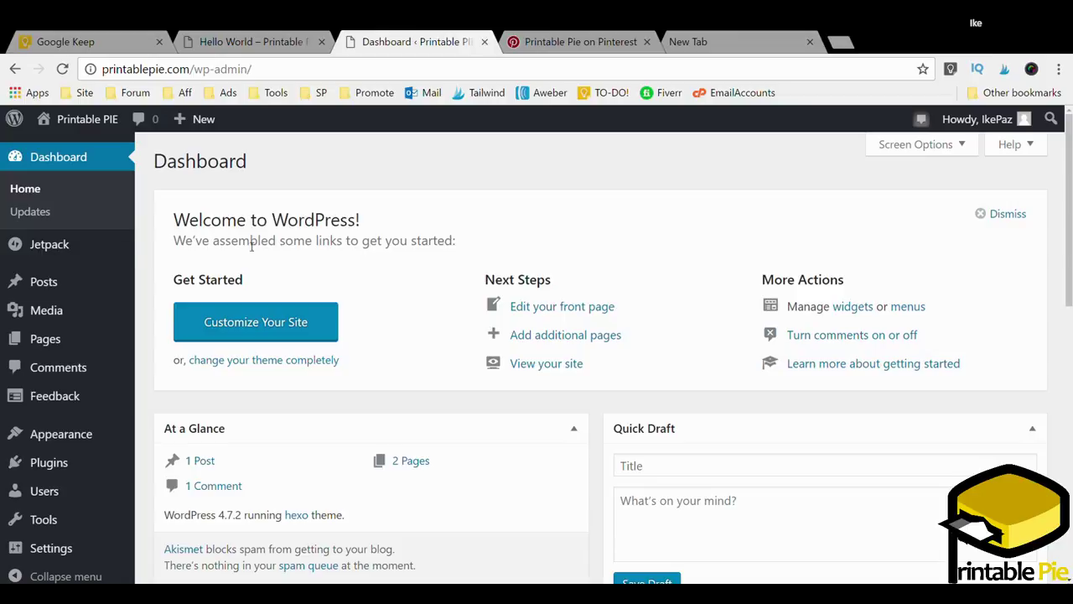
{"action": "scroll", "coordinate": [113, 285], "scroll_direction": "down", "scroll_amount": 2}
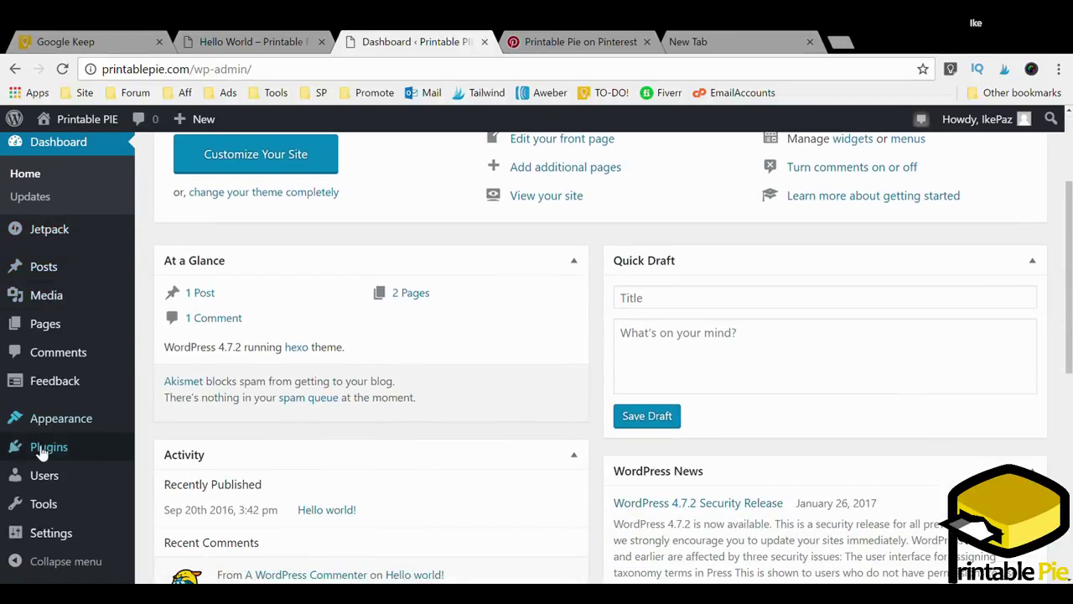
{"action": "mouse_move", "coordinate": [48, 462]}
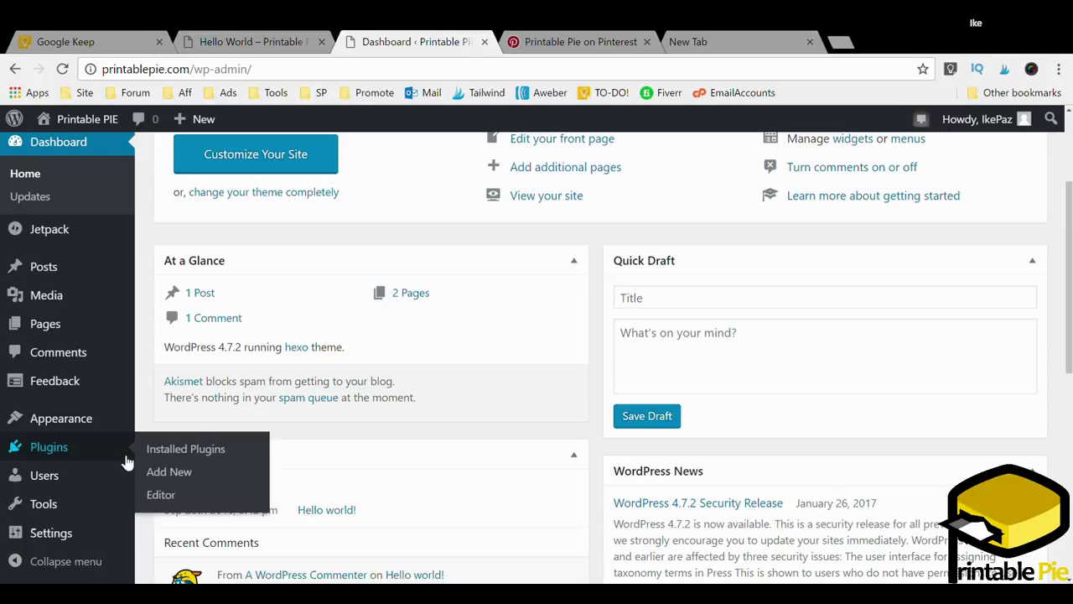
Search the plugin directory for 'yoast seo' and install the Yoast SEO plugin.
{"action": "left_click", "coordinate": [172, 472]}
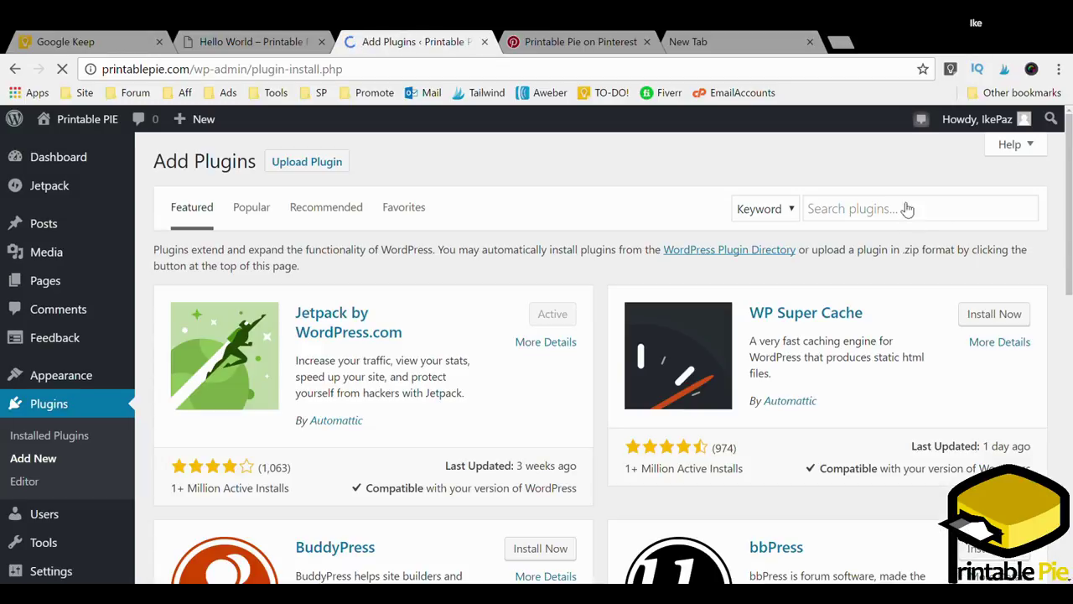
{"action": "left_click", "coordinate": [907, 209]}
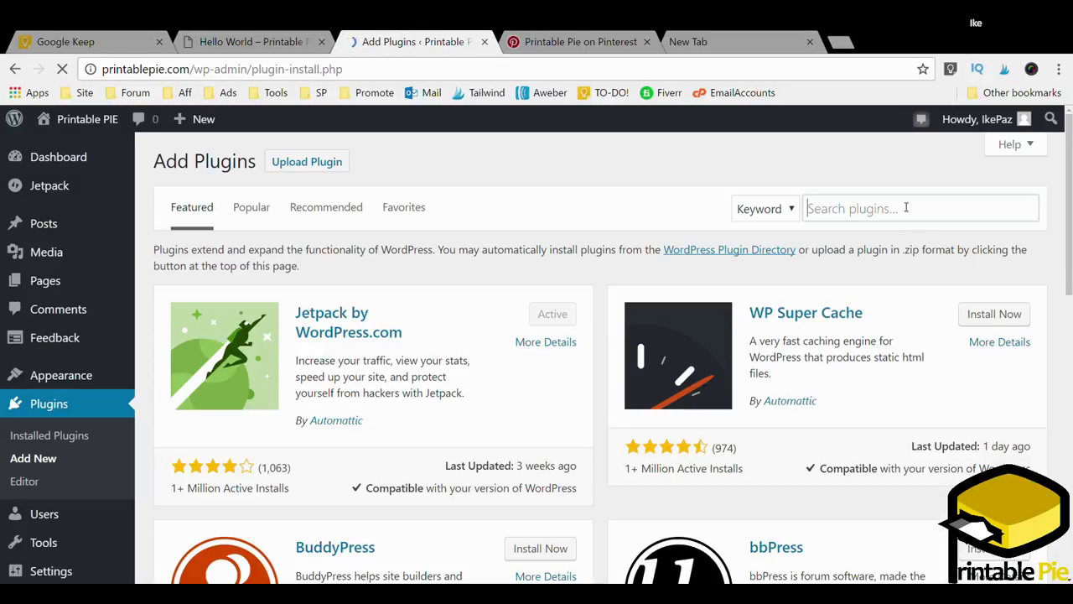
{"action": "type", "text": "yoas"}
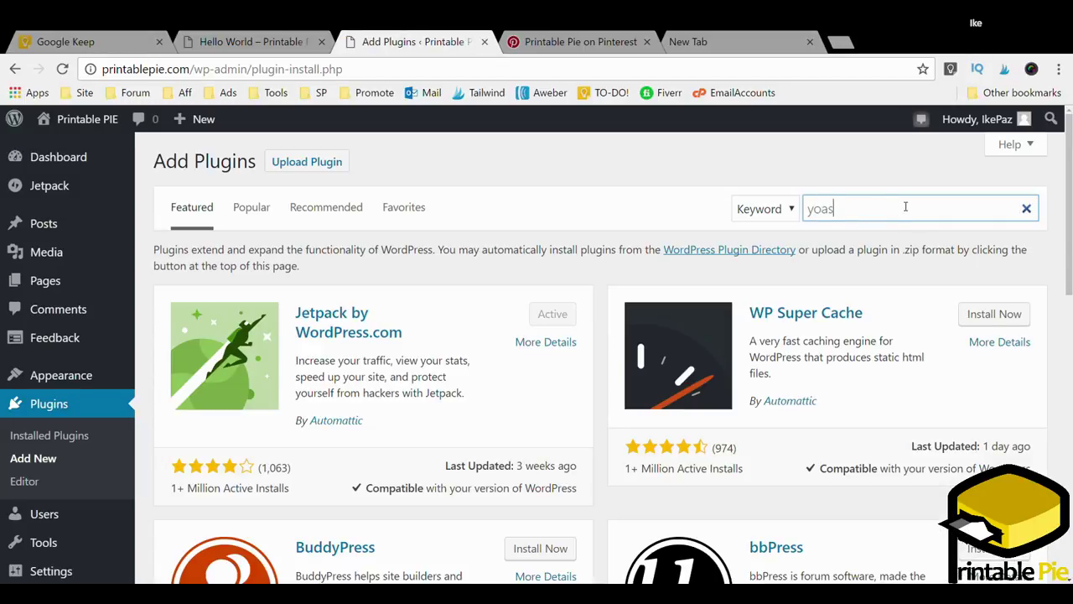
{"action": "type", "text": "t seo"}
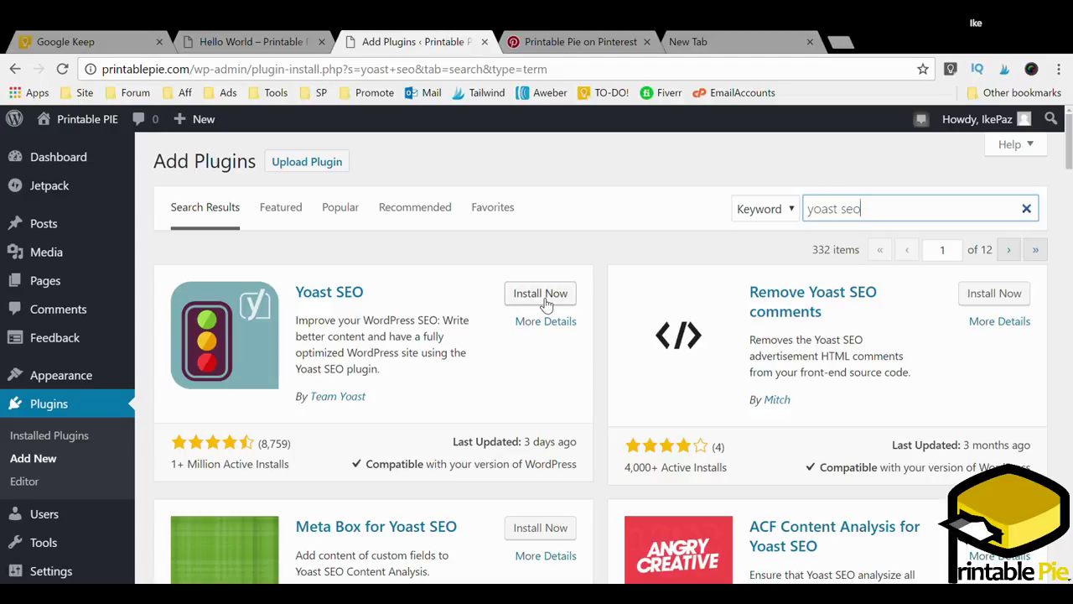
{"action": "left_click", "coordinate": [550, 302]}
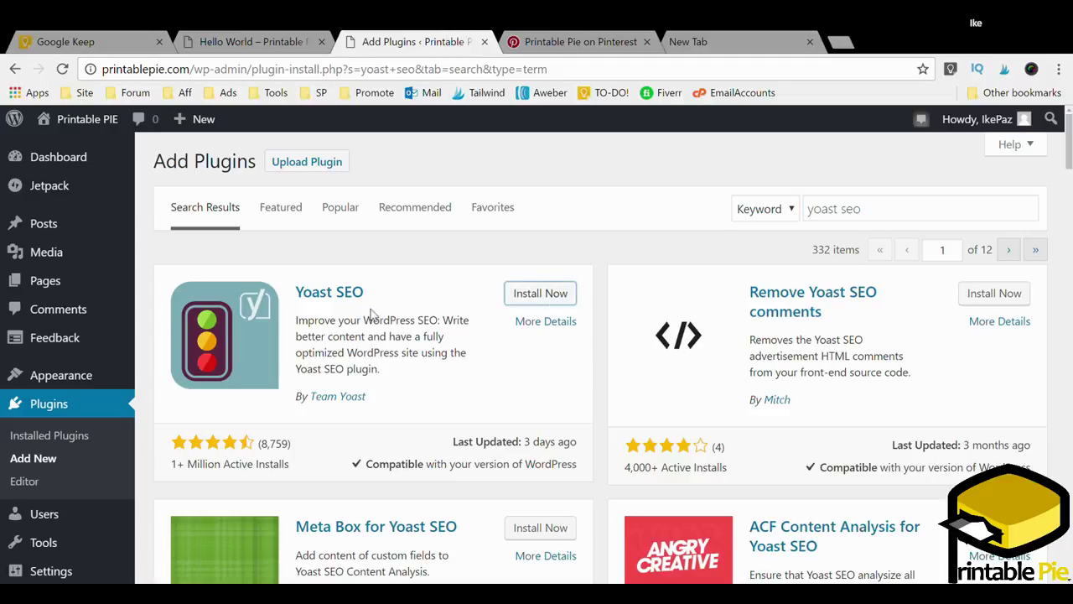
{"action": "left_click", "coordinate": [531, 303]}
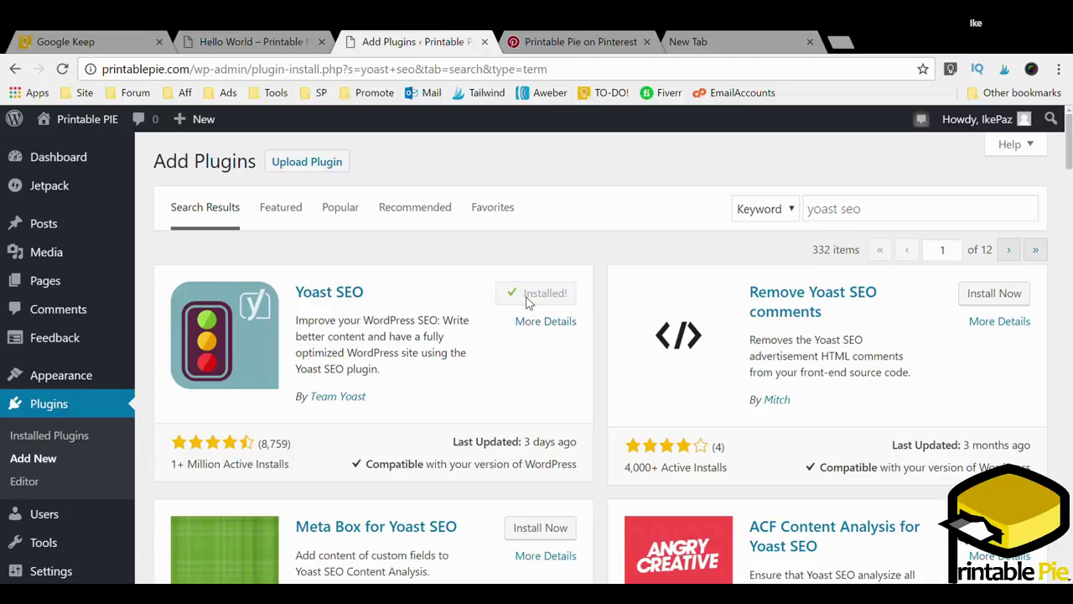
Activate Yoast SEO and go to its SEO Settings > Dashboard page.
{"action": "left_click", "coordinate": [553, 300]}
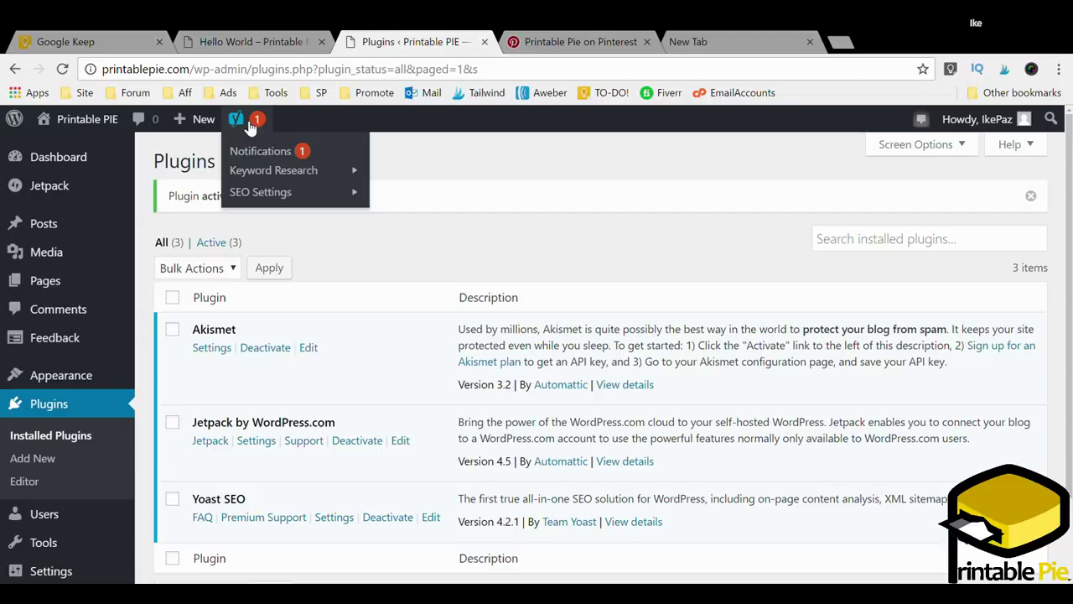
{"action": "mouse_move", "coordinate": [236, 119]}
{"action": "mouse_move", "coordinate": [261, 192]}
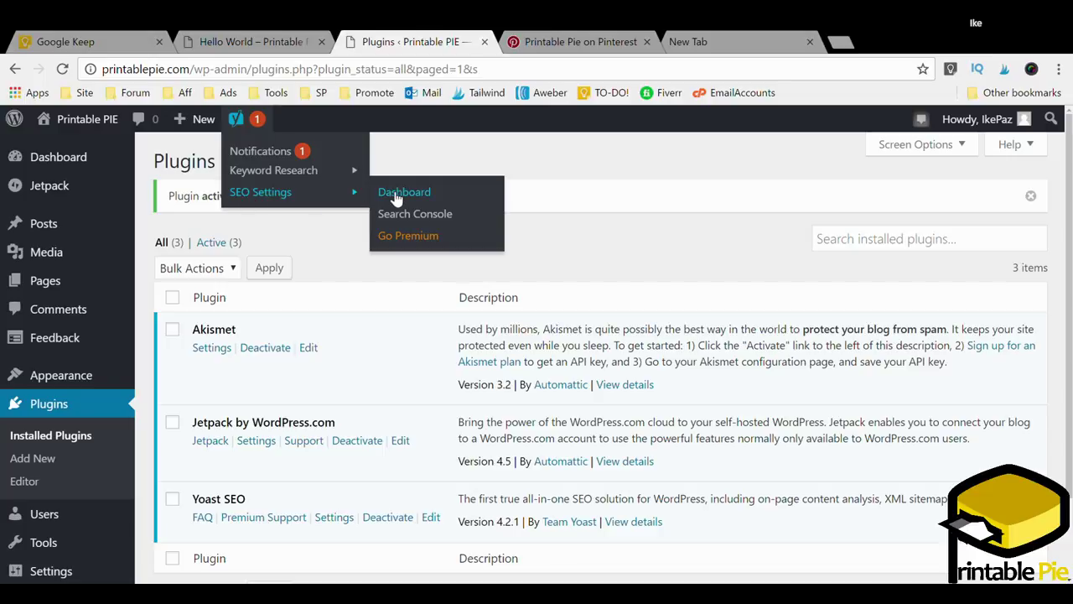
{"action": "left_click", "coordinate": [391, 193]}
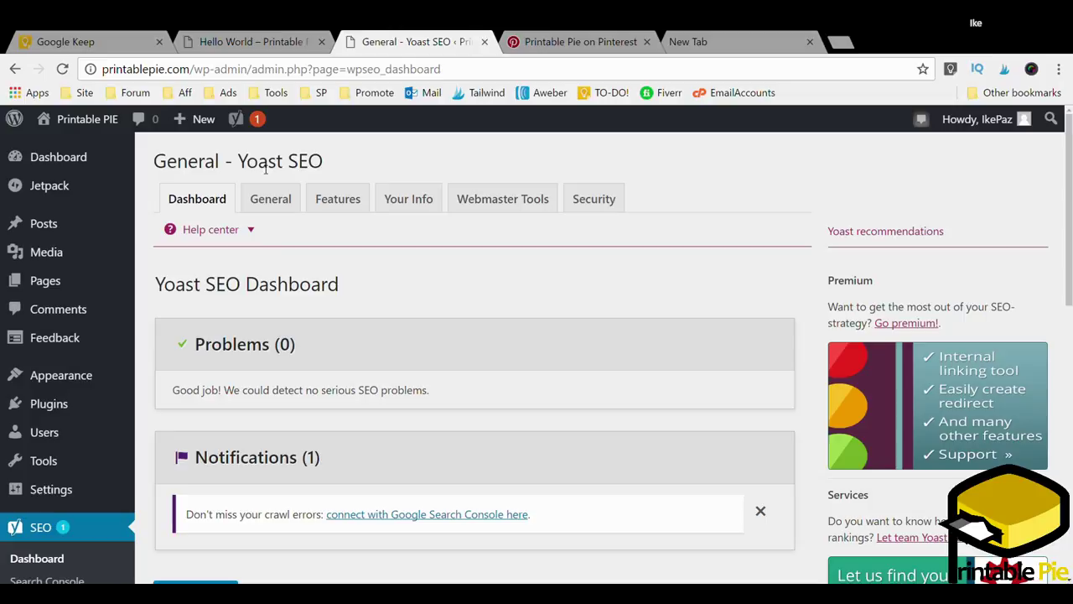
Launch the Yoast configuration wizard from the General tab.
{"action": "left_click", "coordinate": [276, 205]}
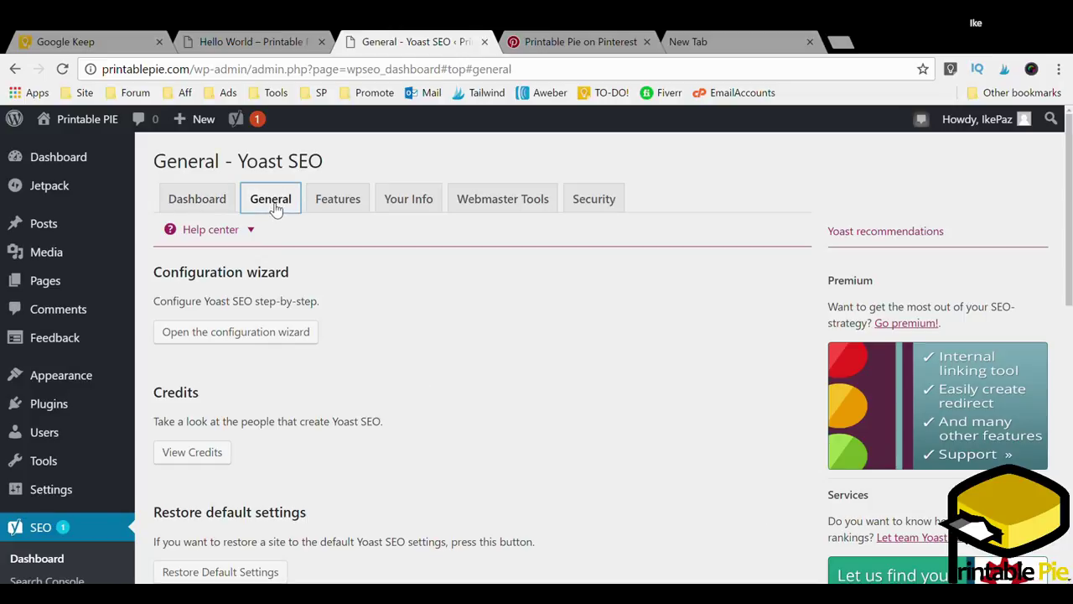
{"action": "left_click", "coordinate": [259, 335]}
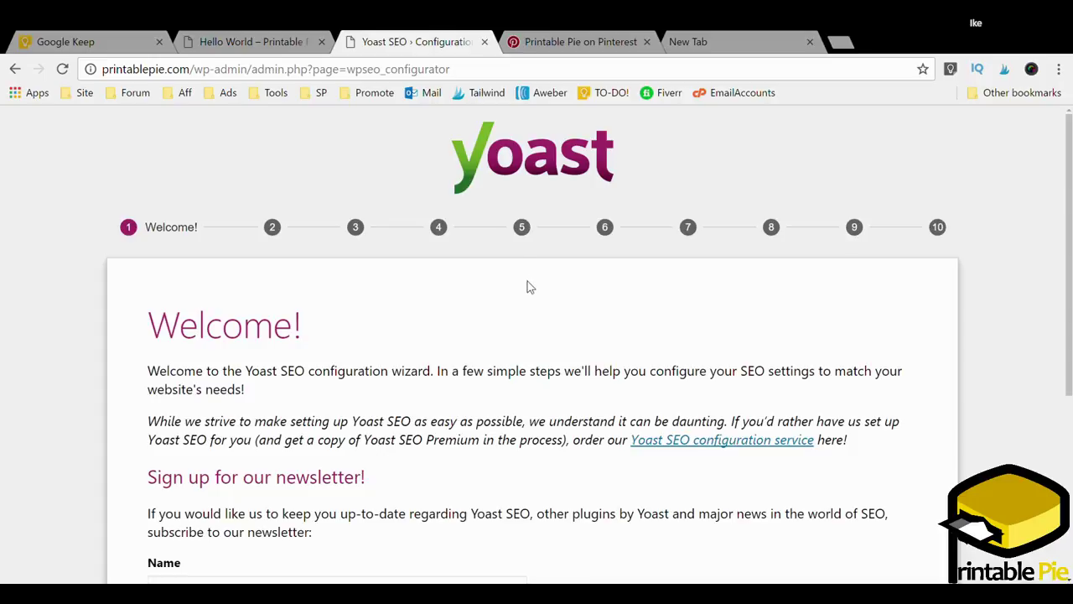
Jump to the wizard's social profiles step and clear the existing Pinterest URL.
{"action": "left_click", "coordinate": [524, 228]}
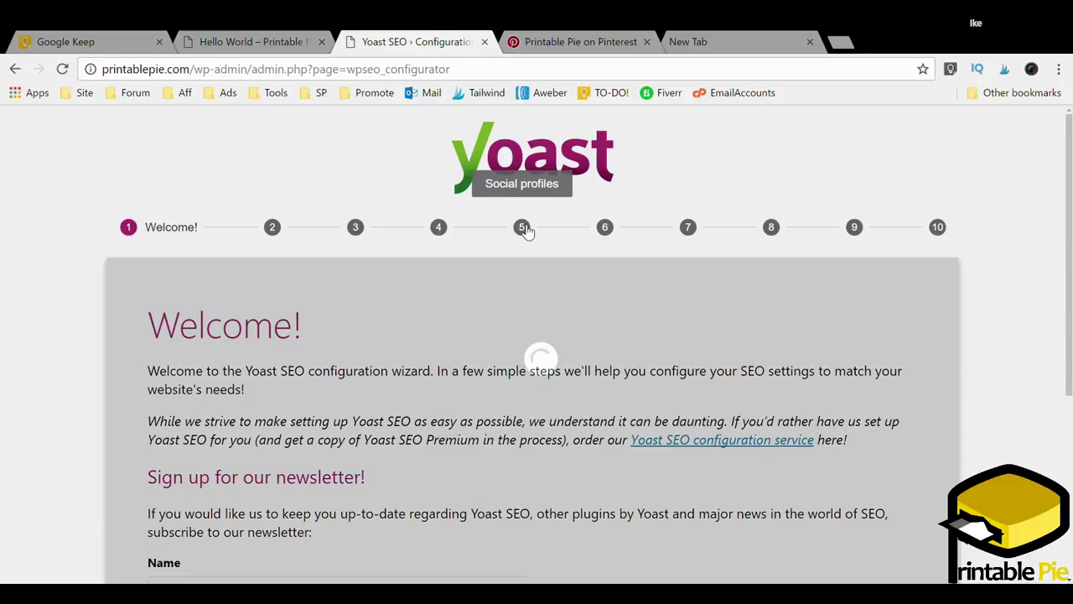
{"action": "scroll", "coordinate": [520, 236], "scroll_direction": "down", "scroll_amount": 5}
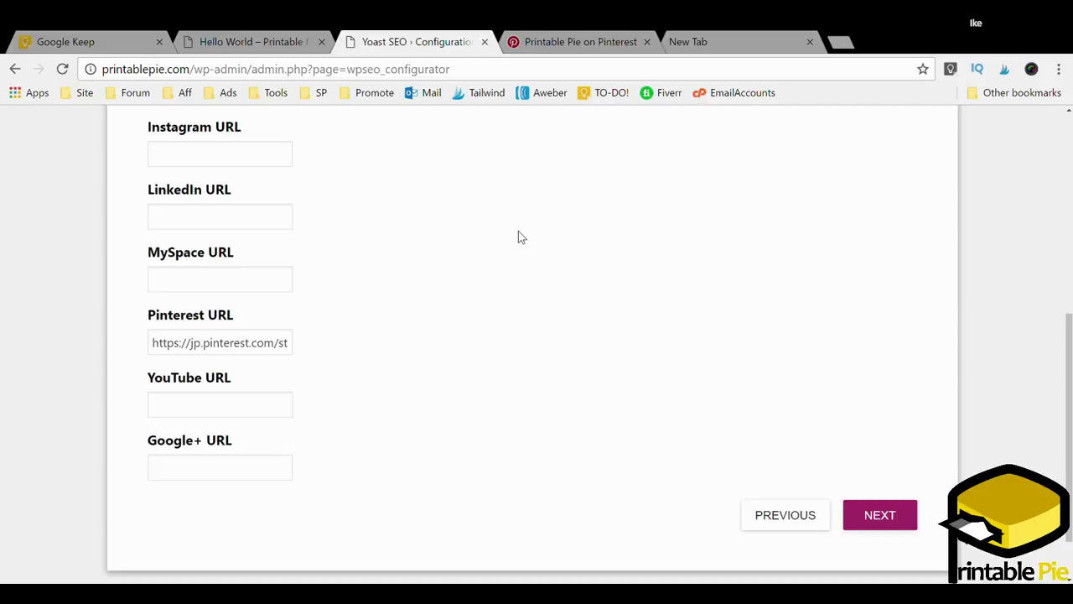
{"action": "left_click", "coordinate": [211, 353]}
{"action": "key", "text": "ctrl+a"}
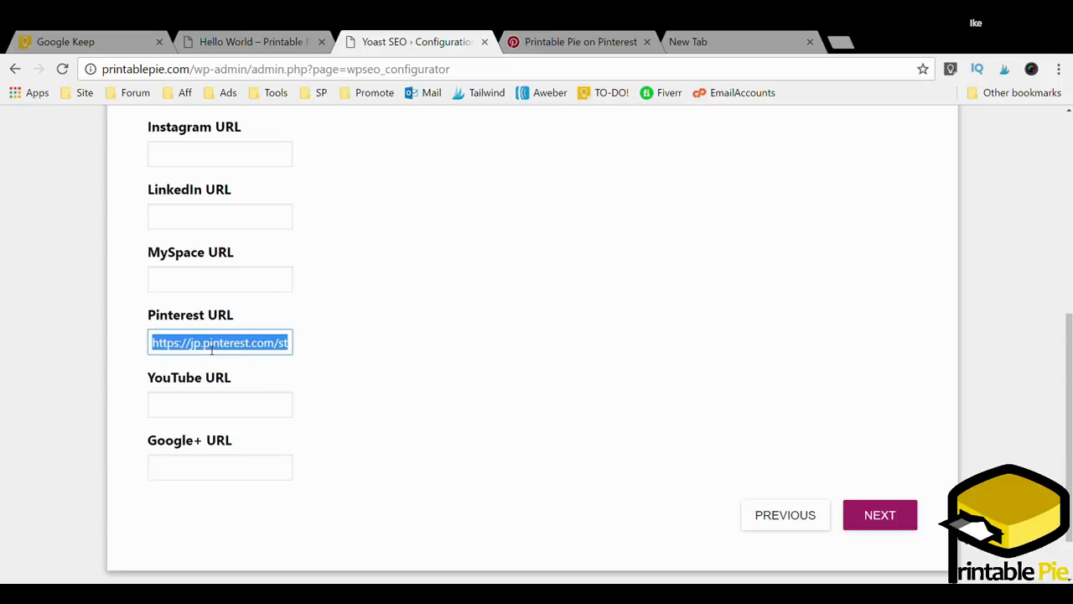
{"action": "key", "text": "BackSpace"}
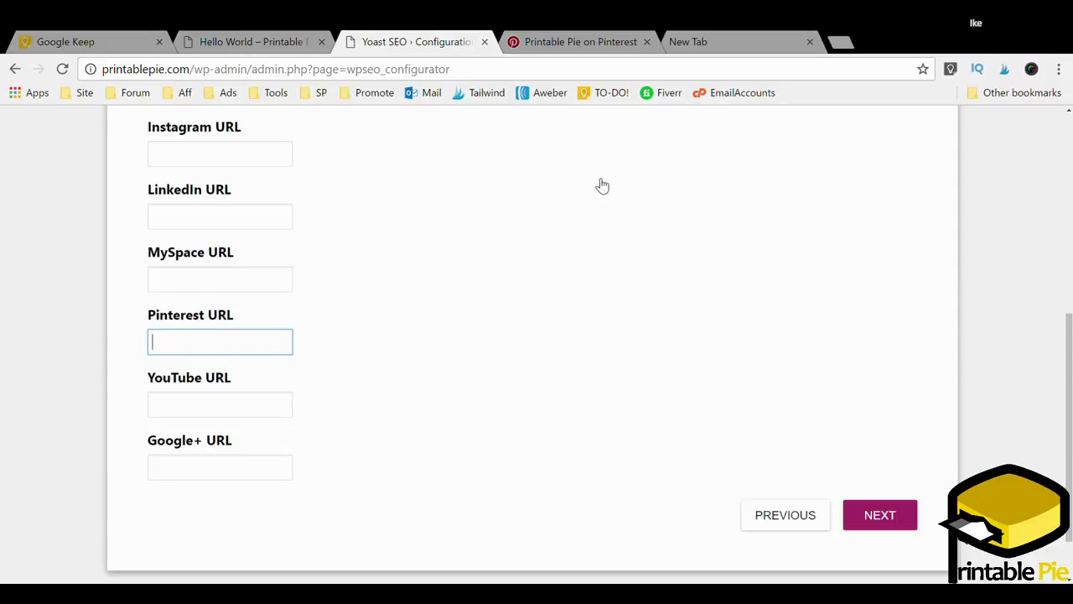
Paste the Printable Pie Pinterest profile address into the field and advance the wizard.
{"action": "left_click", "coordinate": [603, 38]}
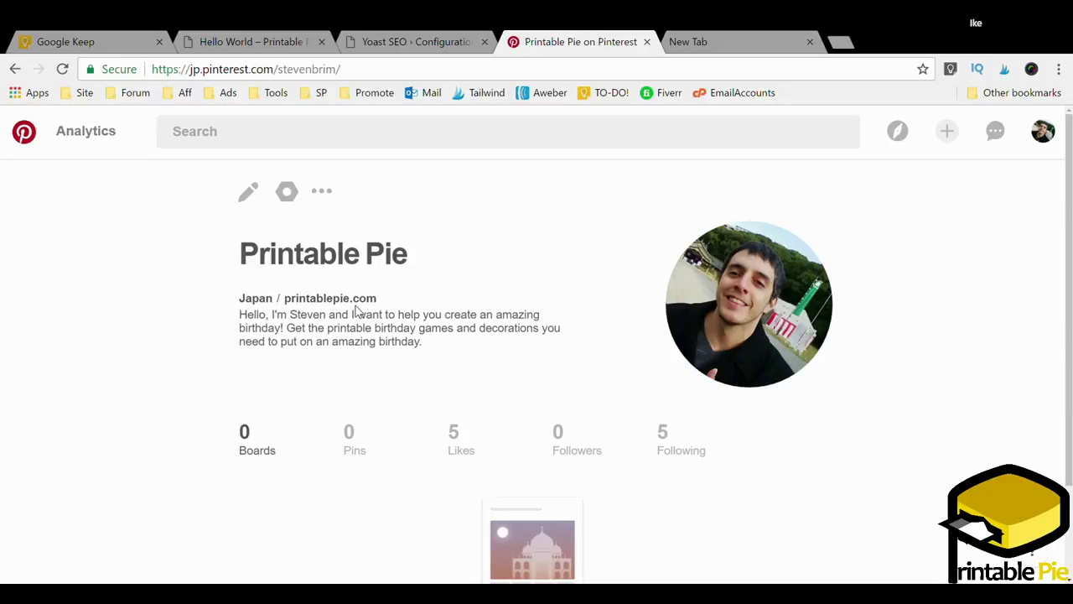
{"action": "left_click", "coordinate": [213, 71]}
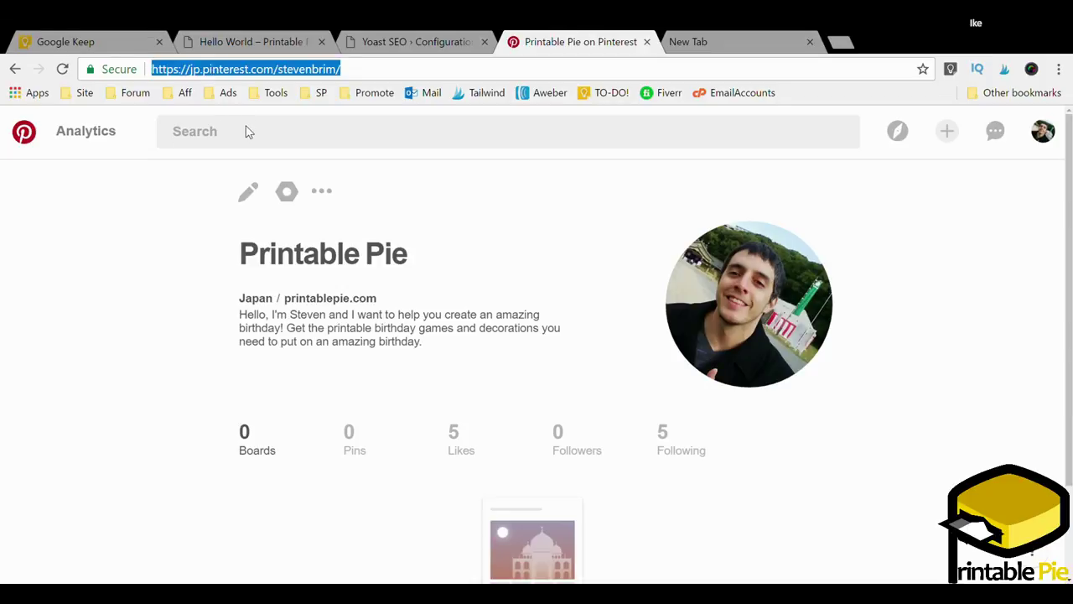
{"action": "left_click", "coordinate": [388, 44]}
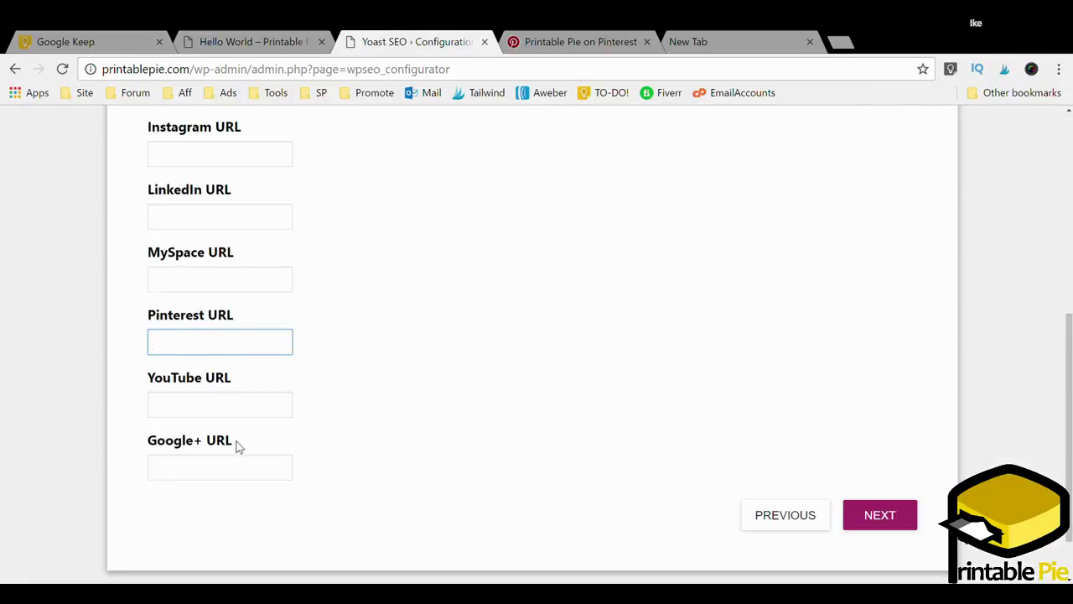
{"action": "key", "text": "ctrl+v"}
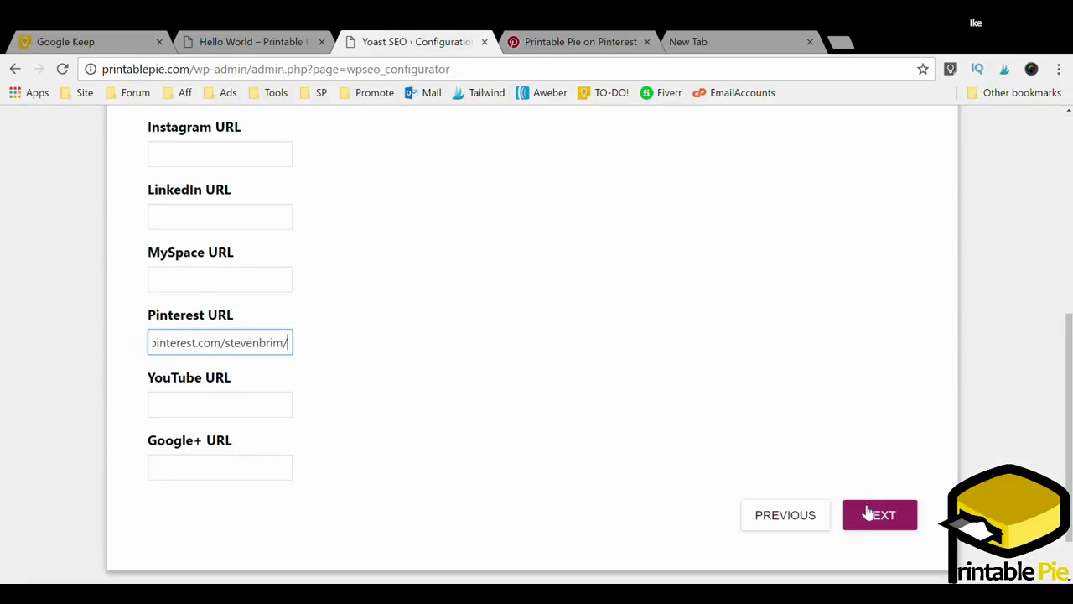
{"action": "left_click", "coordinate": [865, 509]}
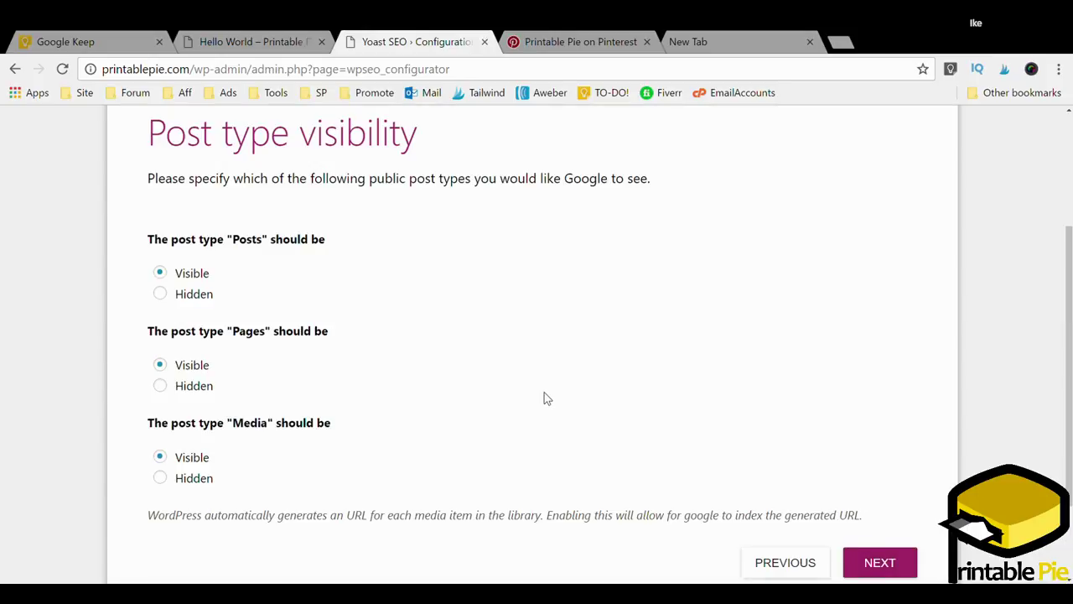
Trim the address to /wp-admin/ to return to the Printable PIE dashboard.
{"action": "scroll", "coordinate": [487, 360], "scroll_direction": "up", "scroll_amount": 3}
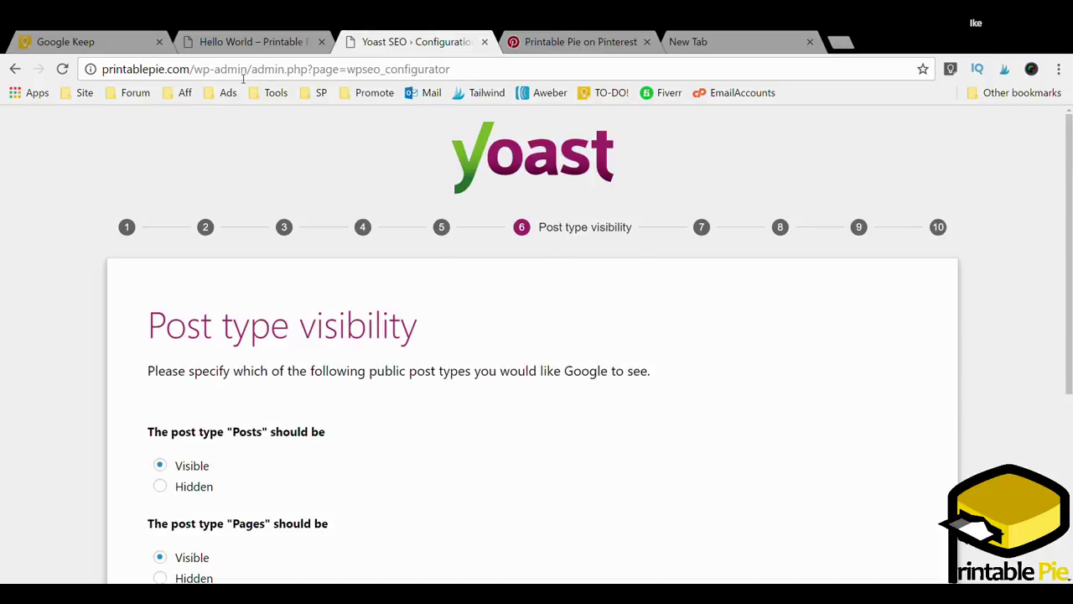
{"action": "left_click_drag", "start_coordinate": [252, 70], "coordinate": [507, 67]}
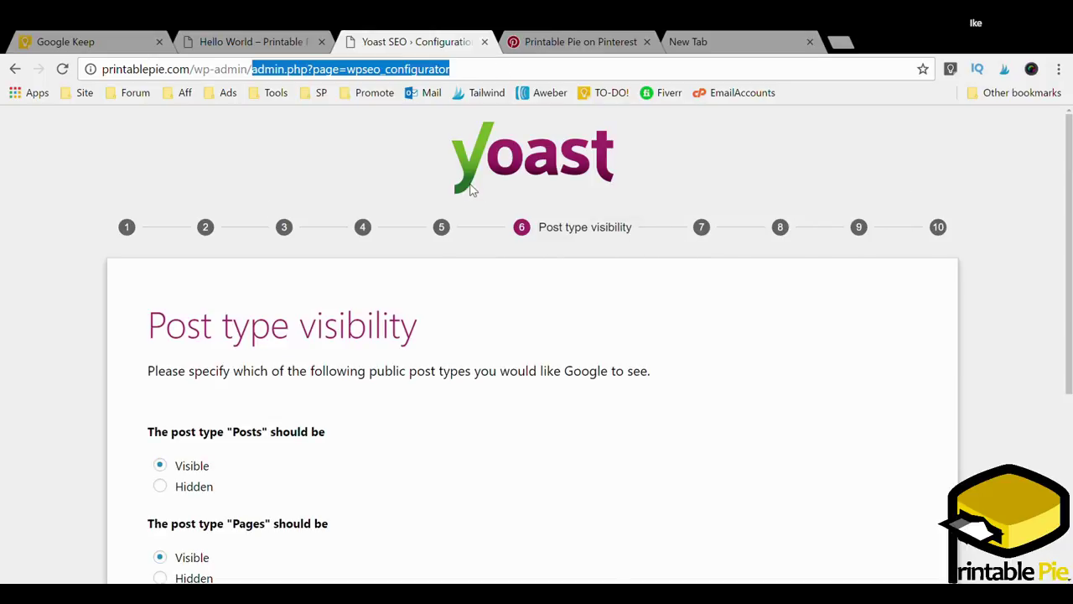
{"action": "key", "text": "BackSpace"}
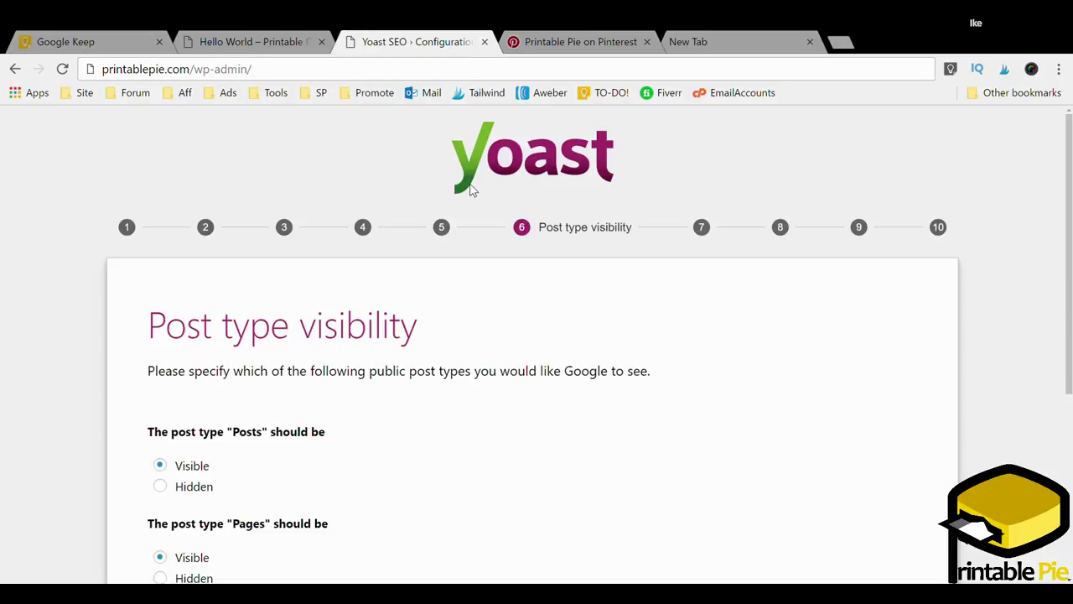
{"action": "key", "text": "Return"}
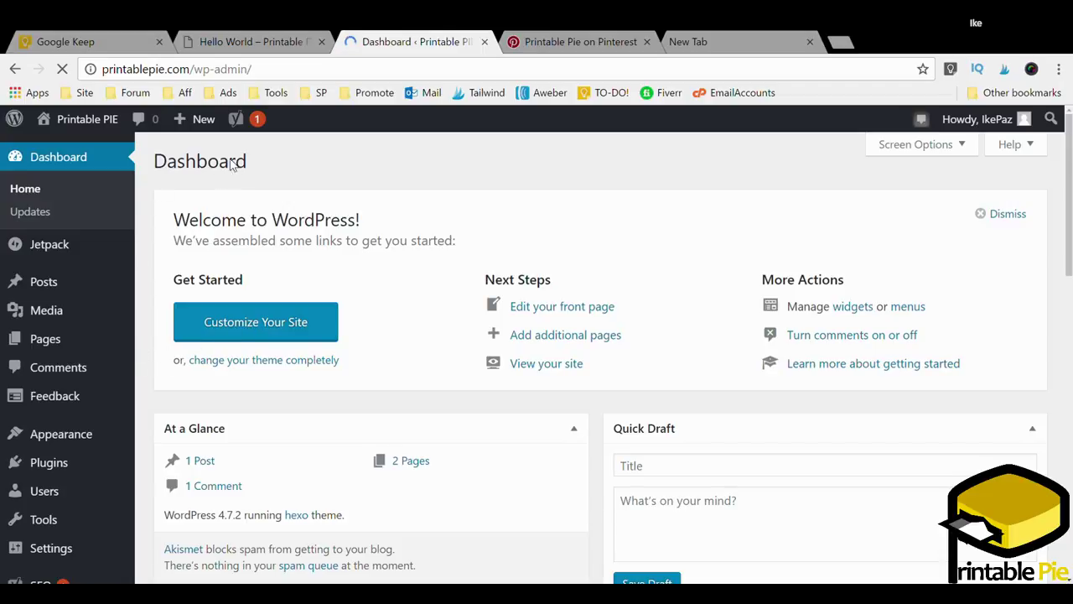
{"action": "mouse_move", "coordinate": [236, 119]}
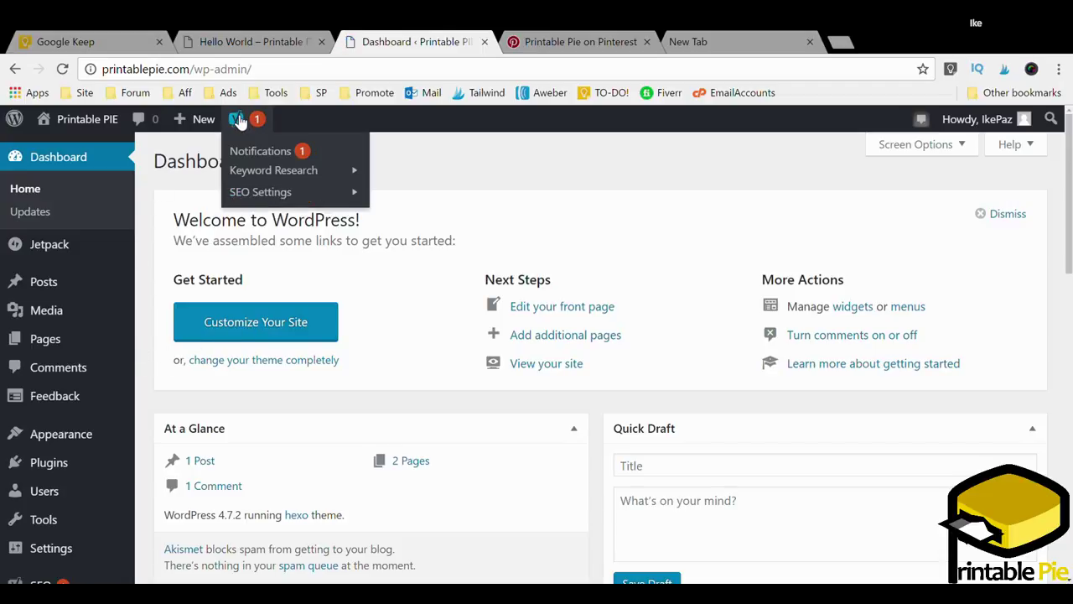
{"action": "mouse_move", "coordinate": [261, 192]}
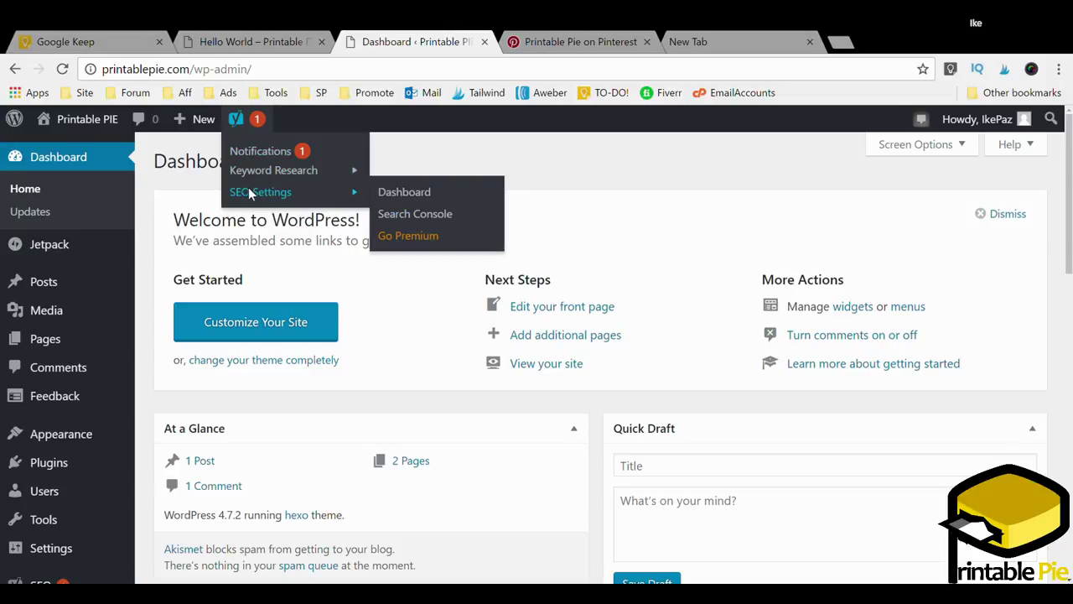
Enable Advanced settings pages on Yoast's Features tab and save the changes.
{"action": "scroll", "coordinate": [70, 403], "scroll_direction": "down", "scroll_amount": 3}
{"action": "scroll", "coordinate": [70, 402], "scroll_direction": "down", "scroll_amount": 1}
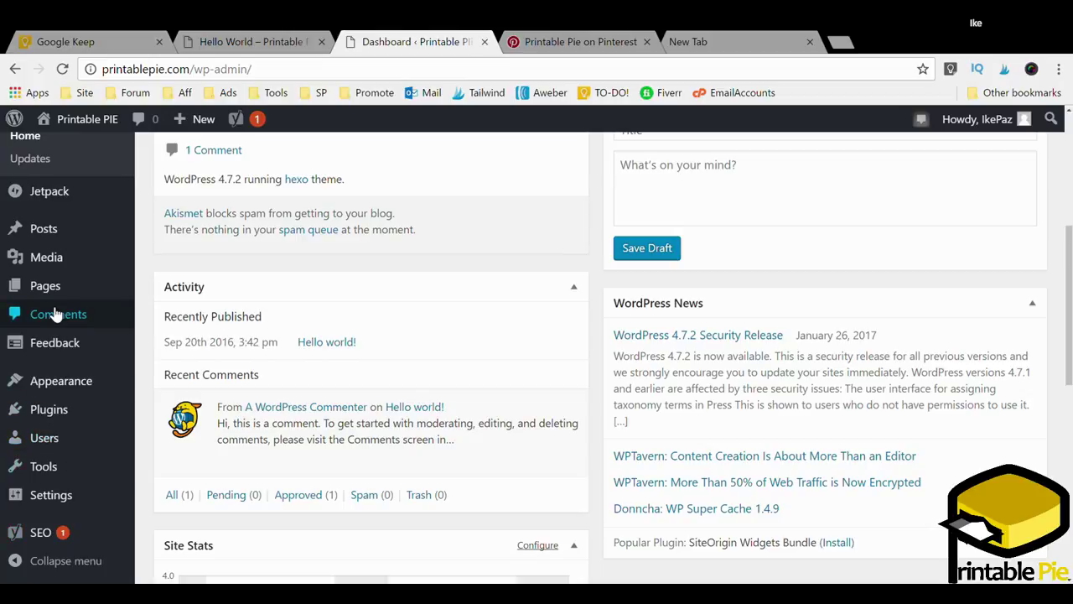
{"action": "mouse_move", "coordinate": [42, 520]}
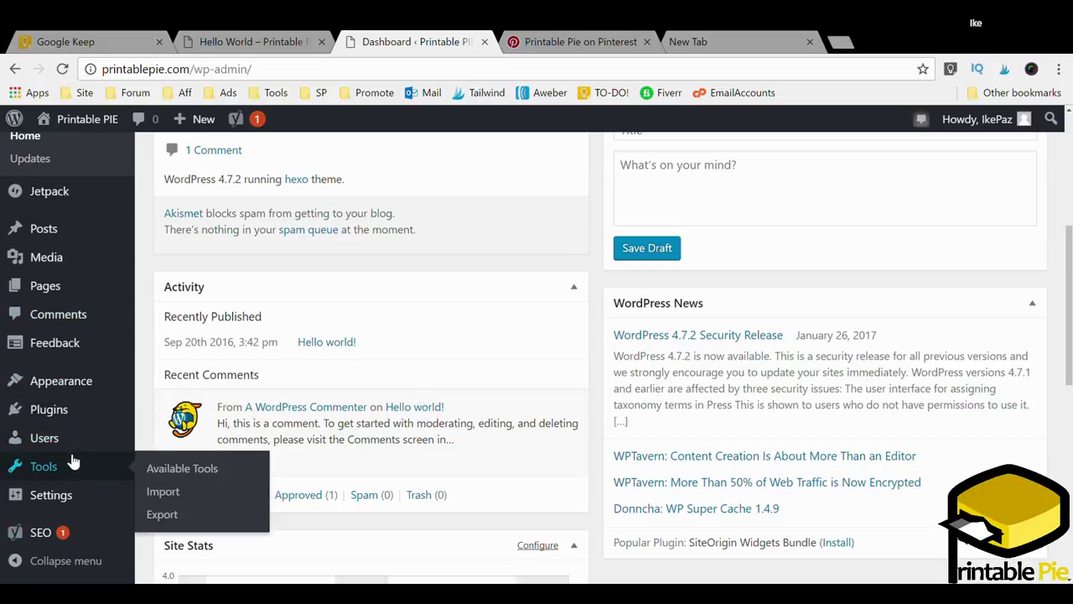
{"action": "scroll", "coordinate": [84, 348], "scroll_direction": "up", "scroll_amount": 1}
{"action": "scroll", "coordinate": [106, 235], "scroll_direction": "up", "scroll_amount": 2}
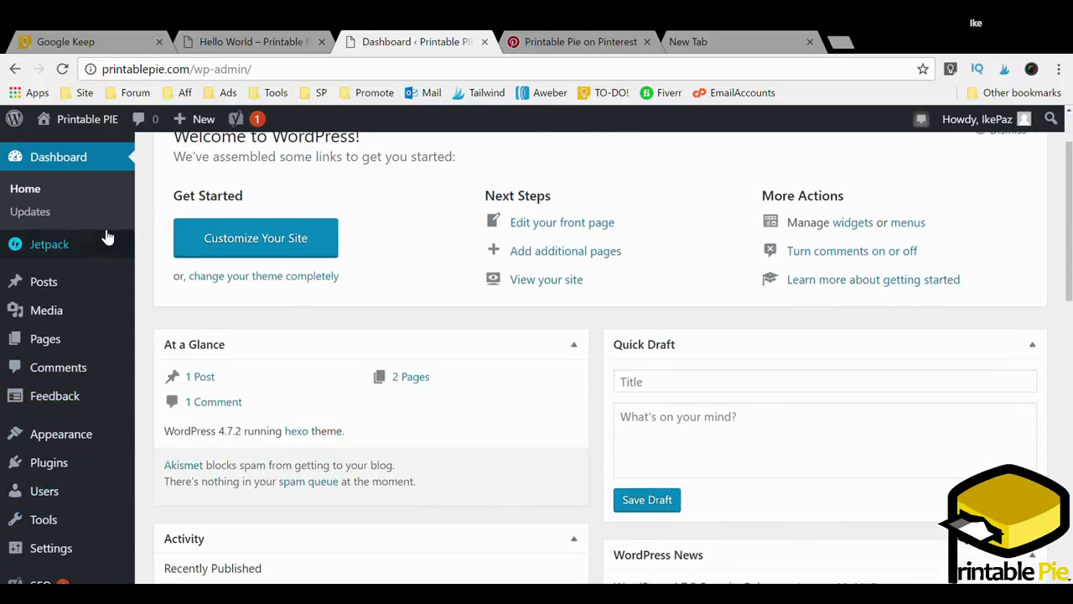
{"action": "left_click", "coordinate": [244, 120]}
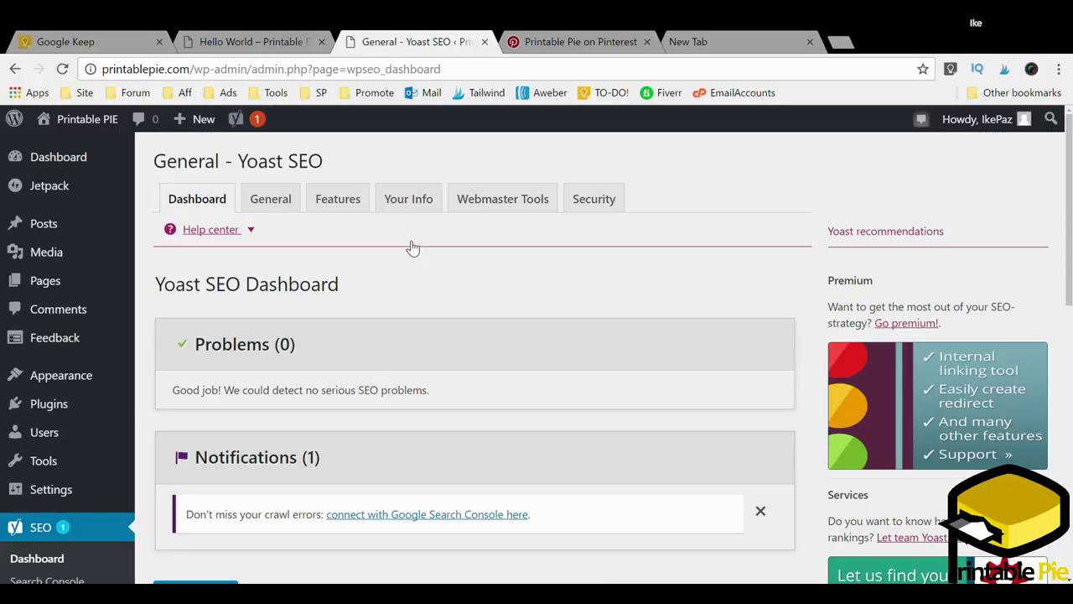
{"action": "left_click", "coordinate": [329, 210]}
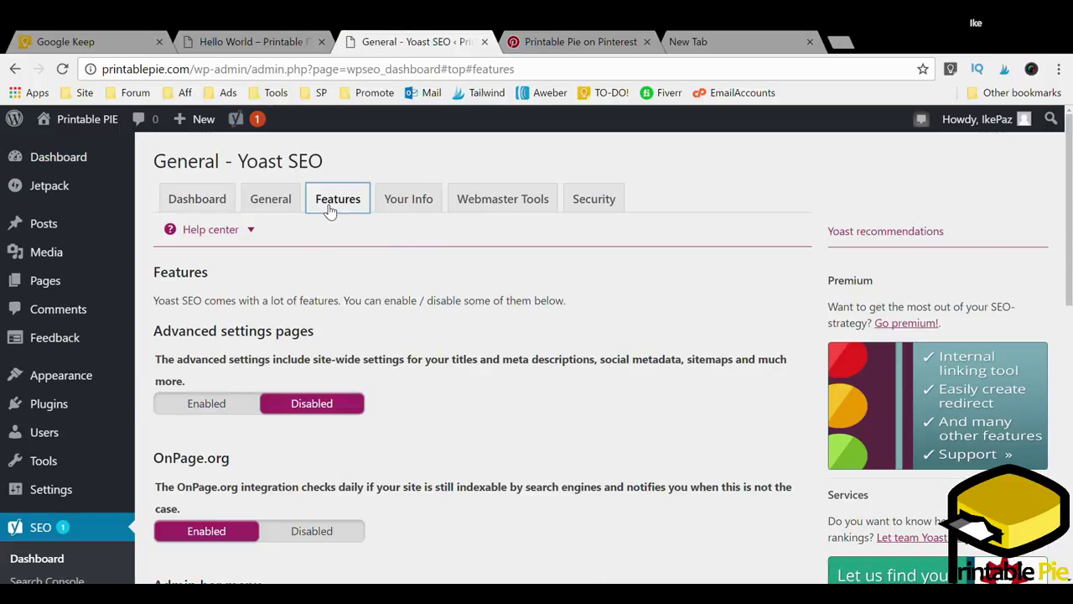
{"action": "left_click", "coordinate": [200, 412]}
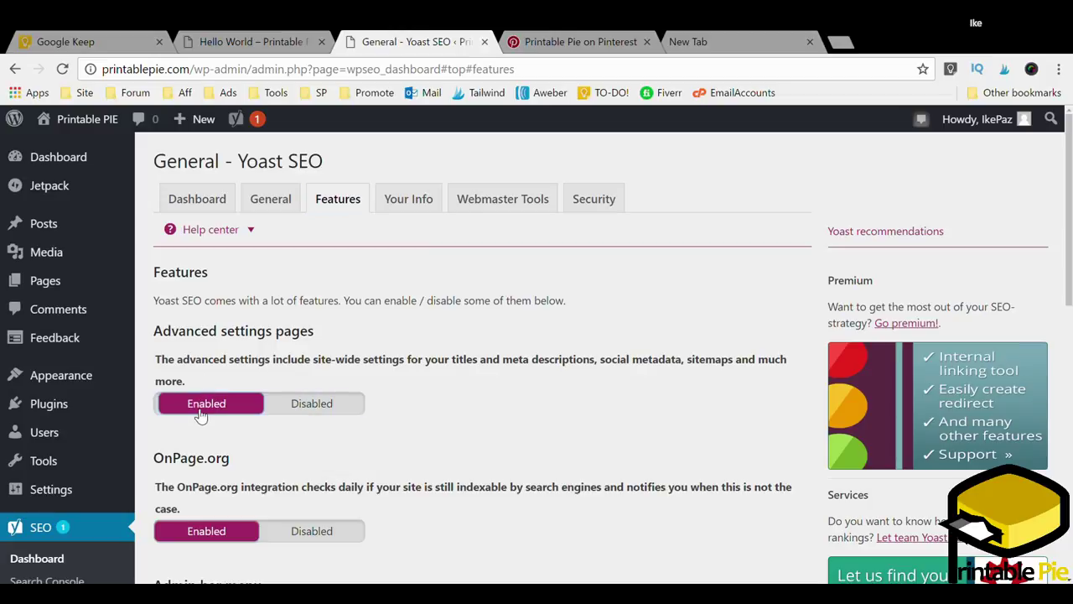
{"action": "scroll", "coordinate": [410, 331], "scroll_direction": "down", "scroll_amount": 4}
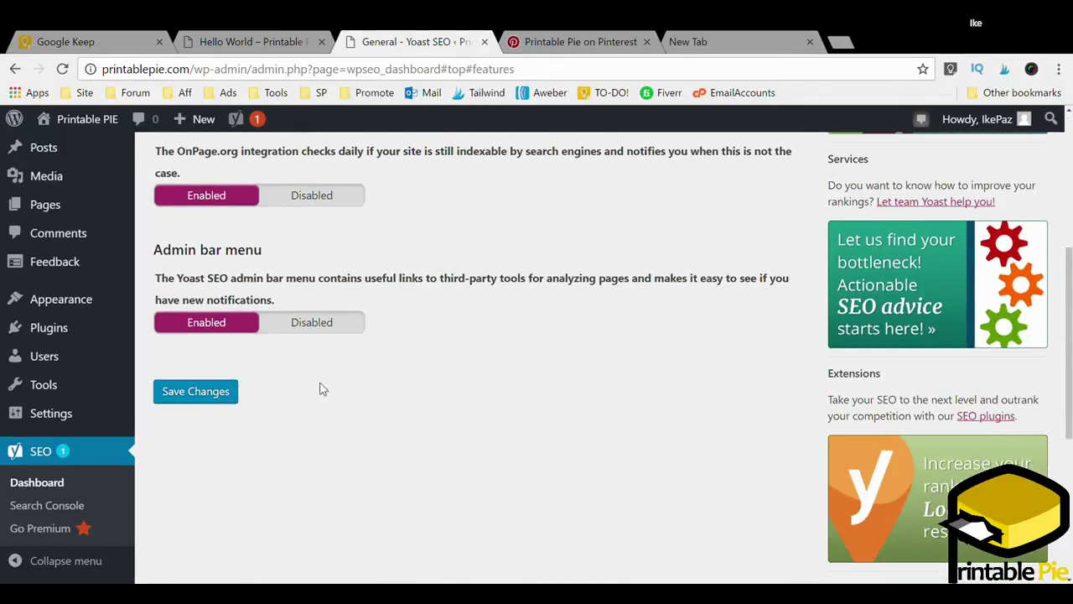
{"action": "left_click", "coordinate": [198, 392]}
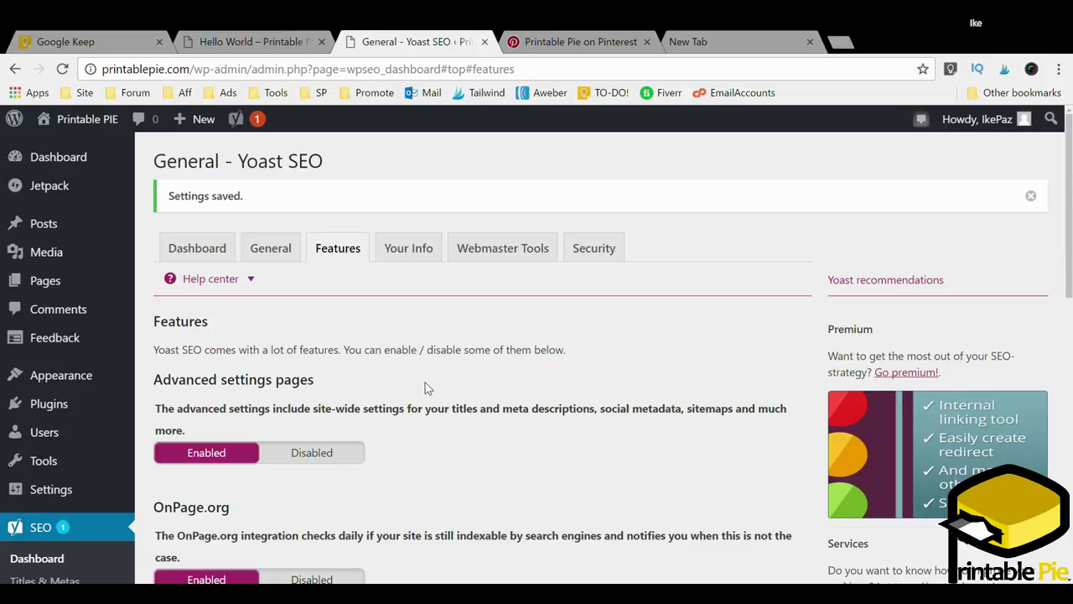
In Pinterest settings, submit printablepie.com for confirmation and dismiss the still-pending message.
{"action": "left_click", "coordinate": [597, 44]}
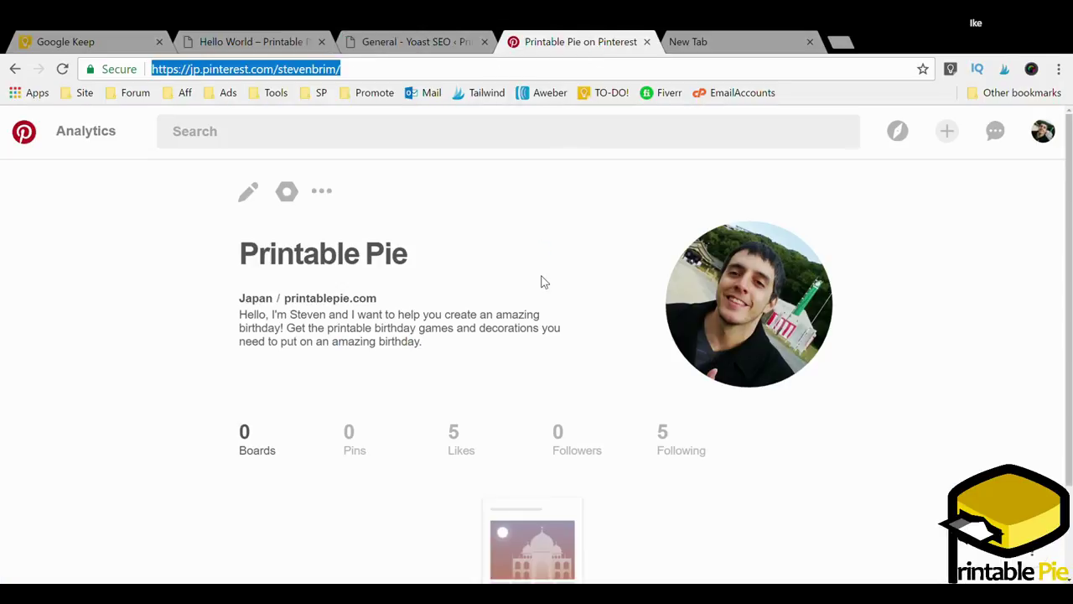
{"action": "left_click", "coordinate": [288, 192]}
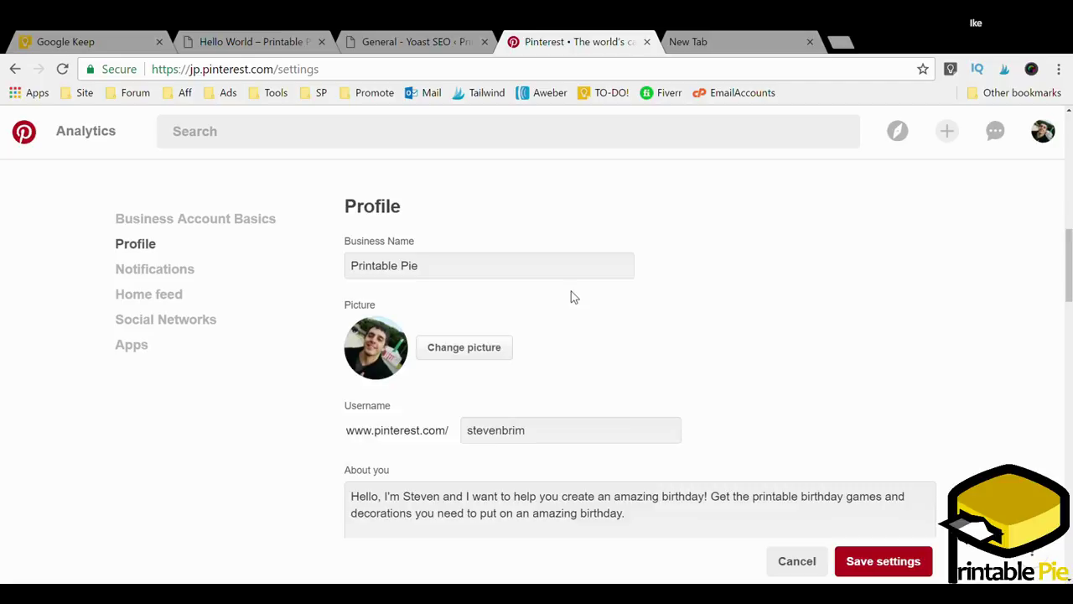
{"action": "scroll", "coordinate": [571, 295], "scroll_direction": "down", "scroll_amount": 4}
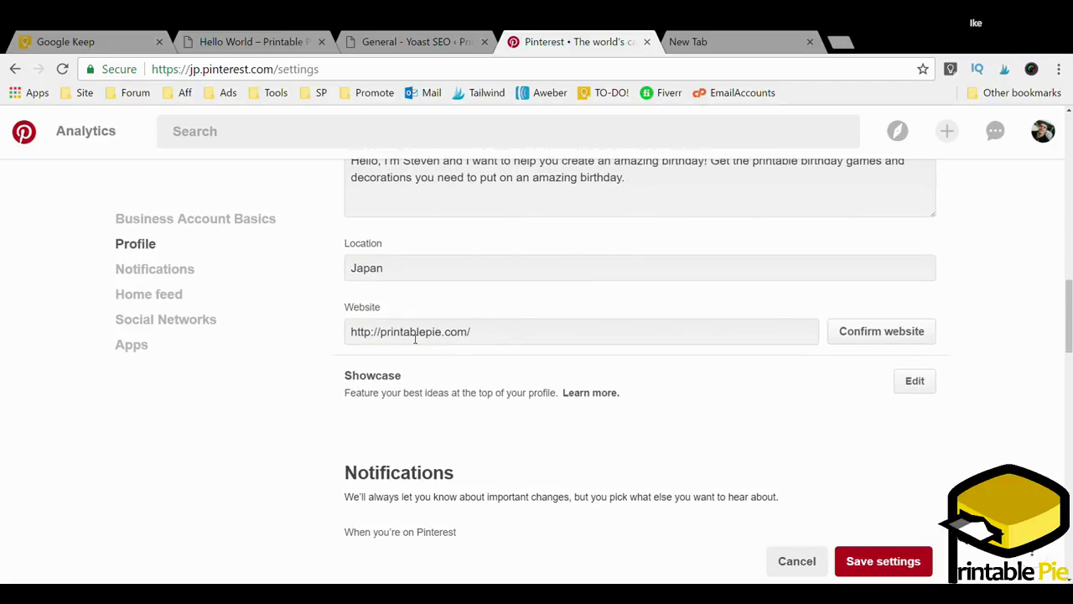
{"action": "left_click", "coordinate": [878, 336]}
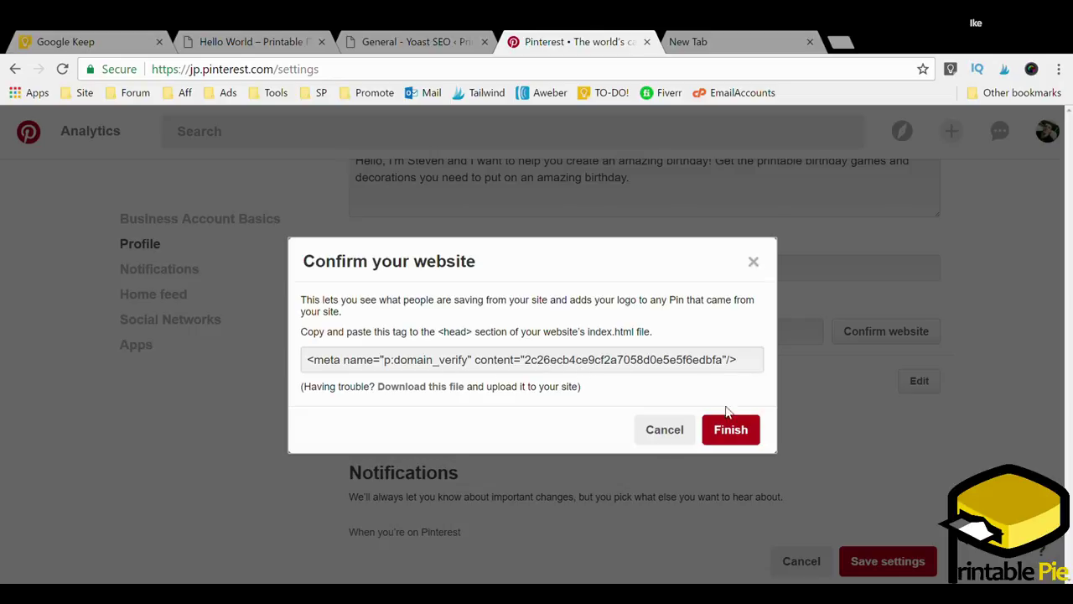
{"action": "left_click", "coordinate": [737, 432]}
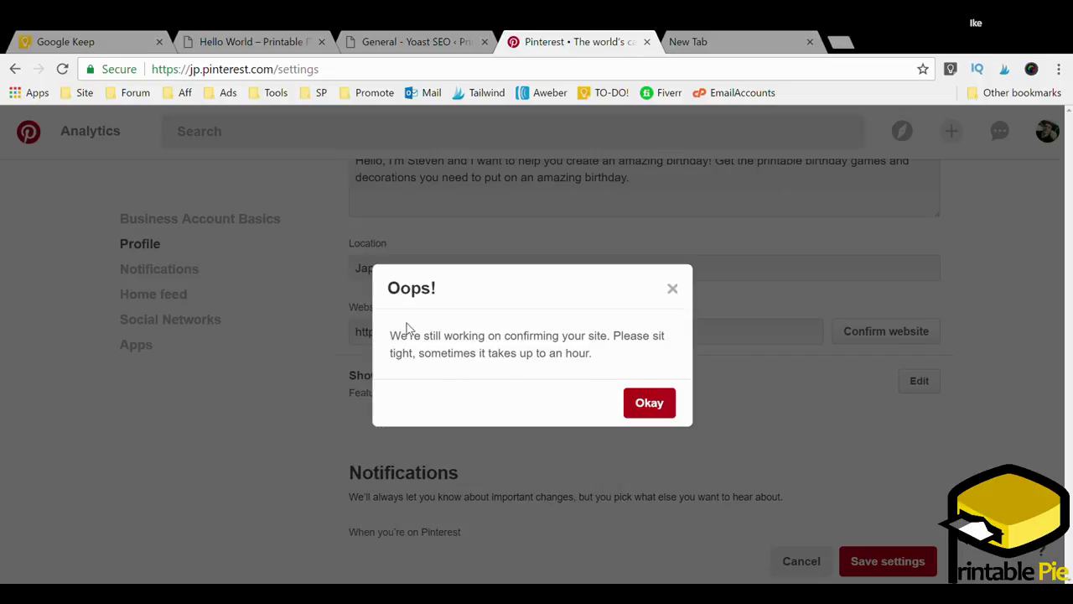
{"action": "mouse_move", "coordinate": [390, 335]}
{"action": "left_mouse_down"}
{"action": "mouse_move", "coordinate": [610, 338]}
{"action": "mouse_move", "coordinate": [634, 352]}
{"action": "left_mouse_up"}
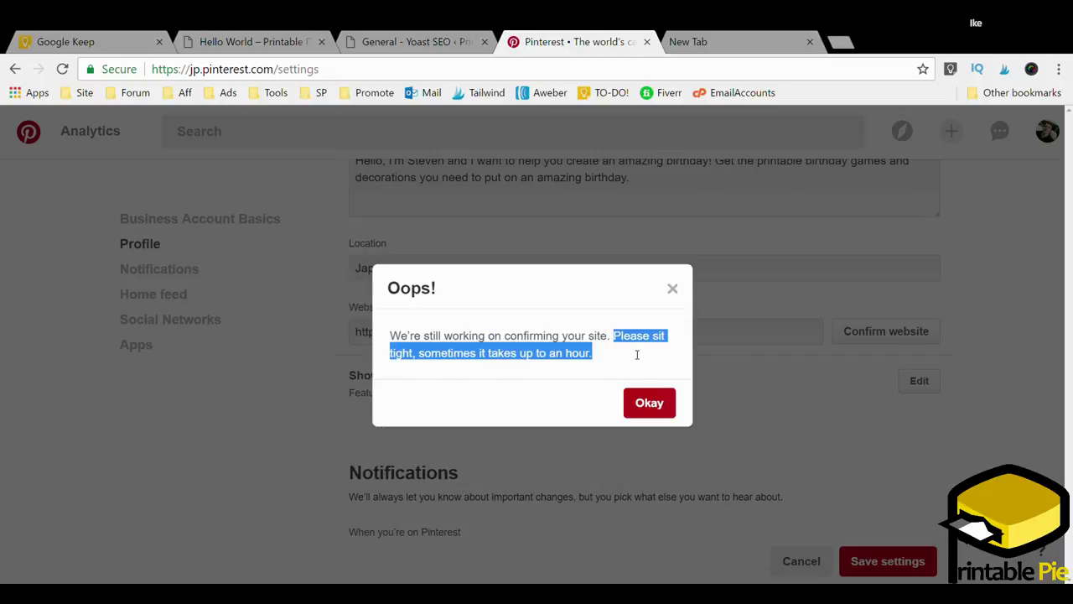
{"action": "left_click", "coordinate": [649, 404]}
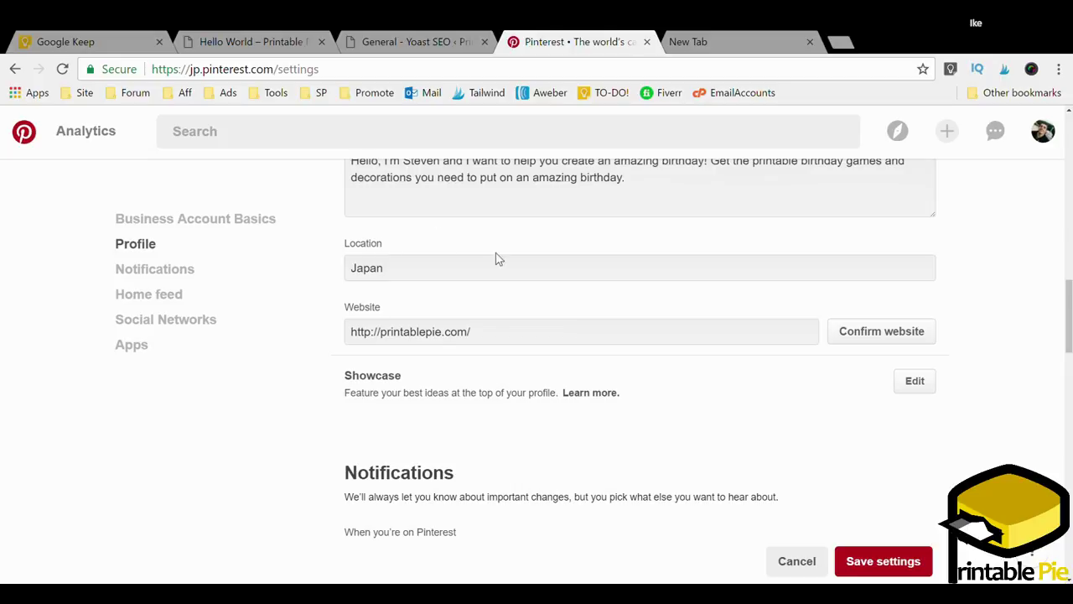
{"action": "scroll", "coordinate": [502, 261], "scroll_direction": "up", "scroll_amount": 2}
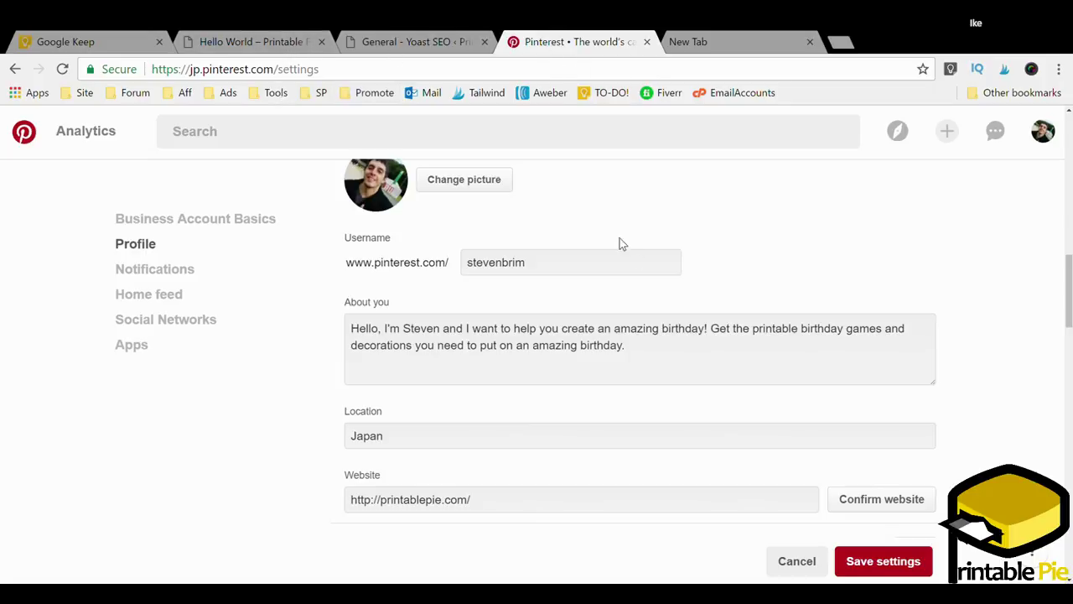
{"action": "scroll", "coordinate": [587, 319], "scroll_direction": "down", "scroll_amount": 2}
{"action": "scroll", "coordinate": [558, 289], "scroll_direction": "up", "scroll_amount": 1}
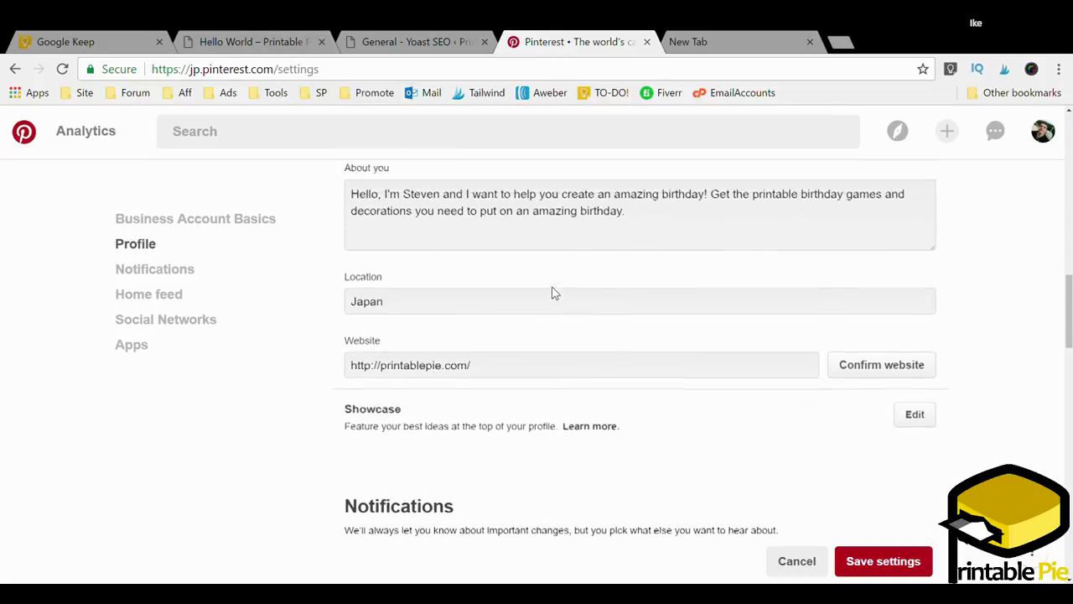
{"action": "scroll", "coordinate": [552, 293], "scroll_direction": "up", "scroll_amount": 2}
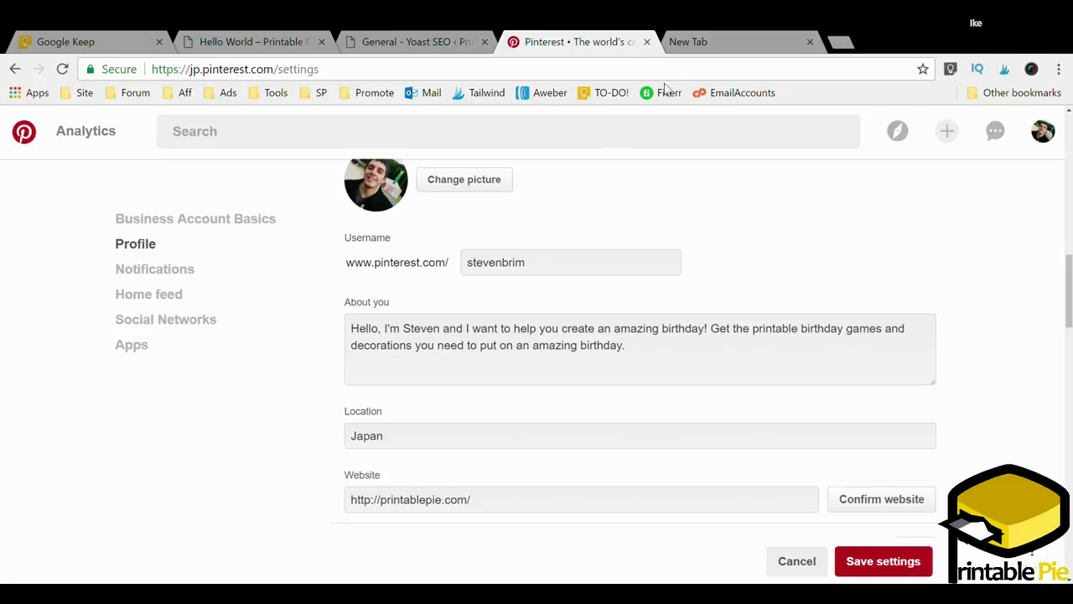
Search Google for 'richpin validator' in a new tab and open the Rich Pin Validator result.
{"action": "left_click", "coordinate": [719, 43]}
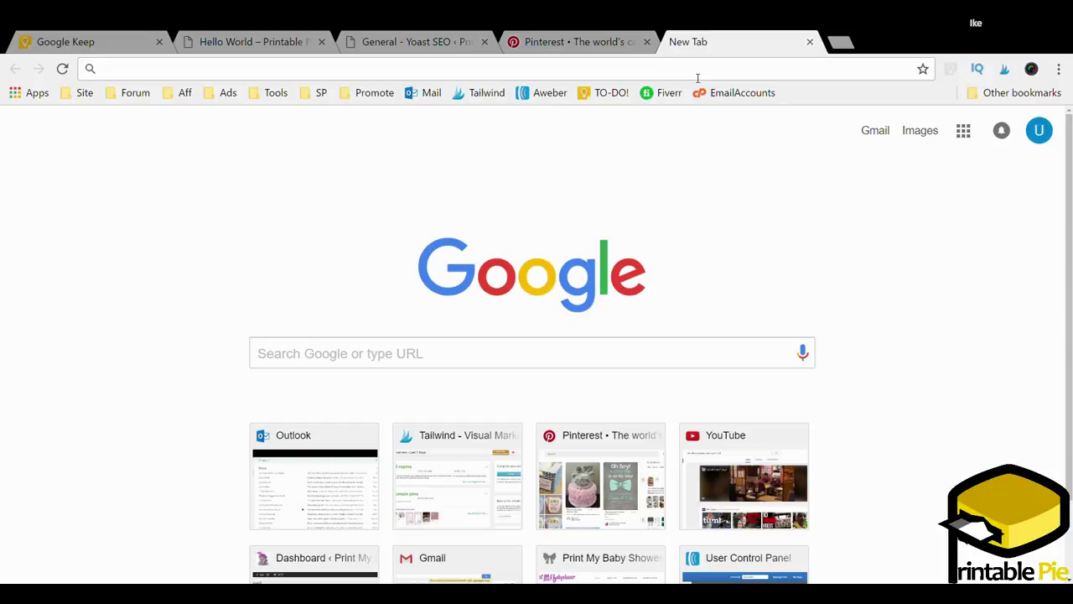
{"action": "type", "text": "rich"}
{"action": "type", "text": "pin validator"}
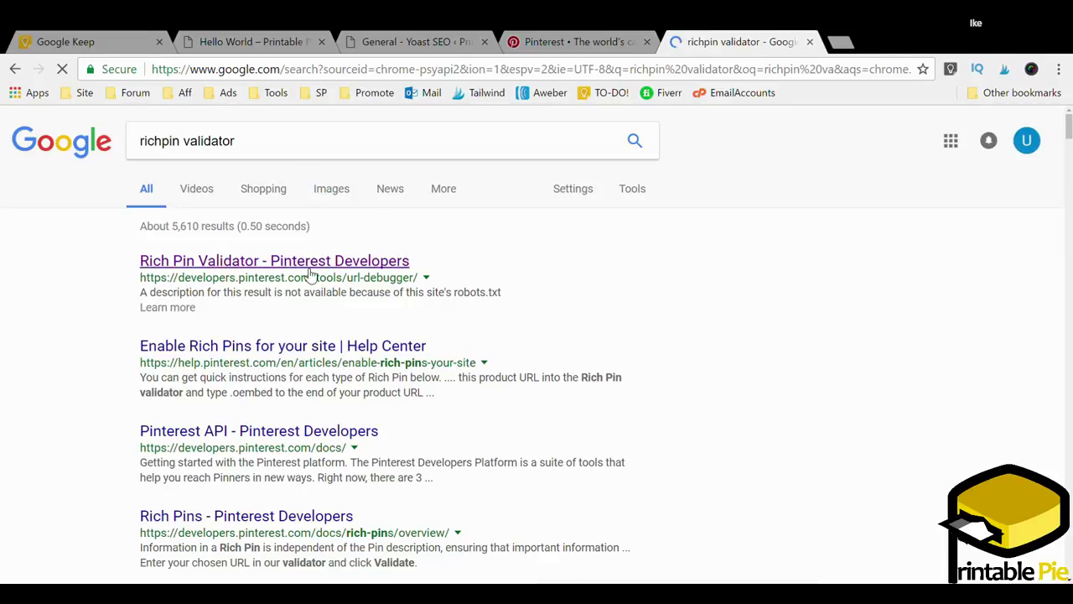
{"action": "left_click", "coordinate": [309, 267]}
Paste the printablepie.com/hello-world/ post address into the Rich Pin Validator and validate it.
{"action": "scroll", "coordinate": [556, 276], "scroll_direction": "down", "scroll_amount": 3}
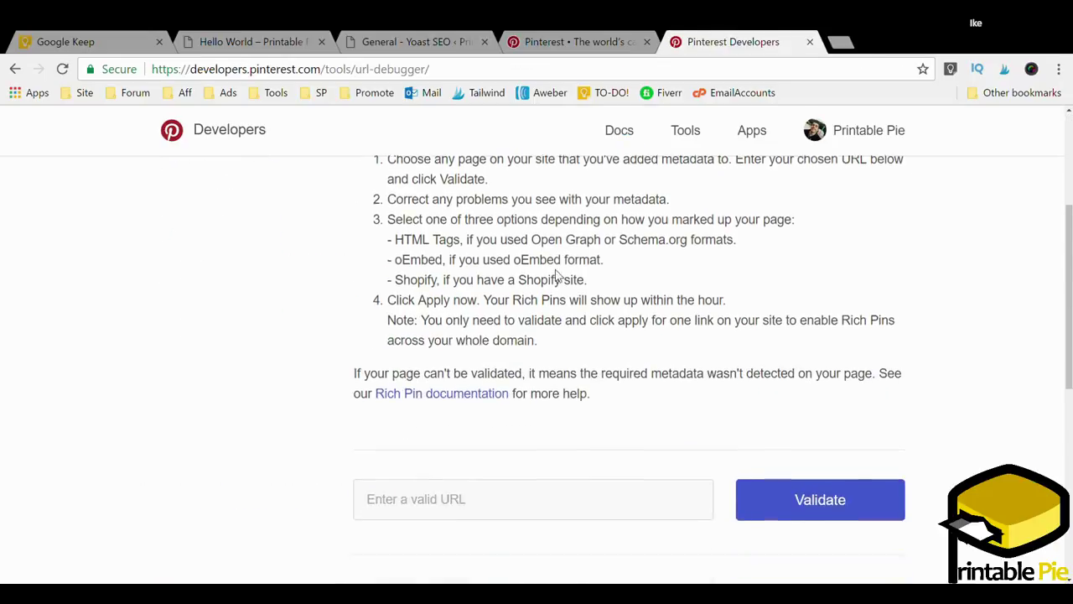
{"action": "scroll", "coordinate": [556, 276], "scroll_direction": "down", "scroll_amount": 2}
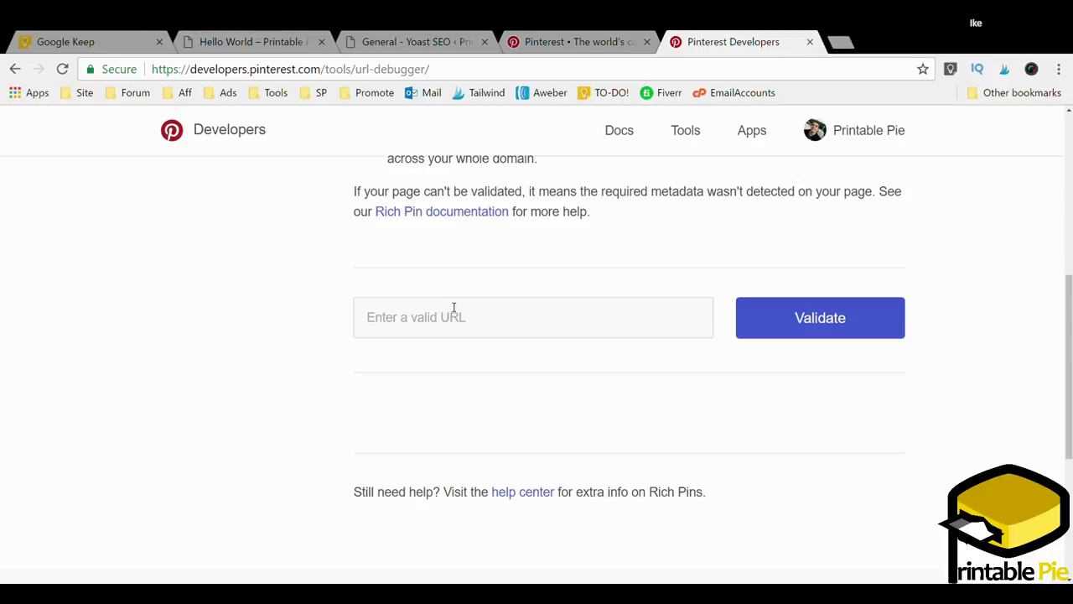
{"action": "left_click", "coordinate": [237, 46]}
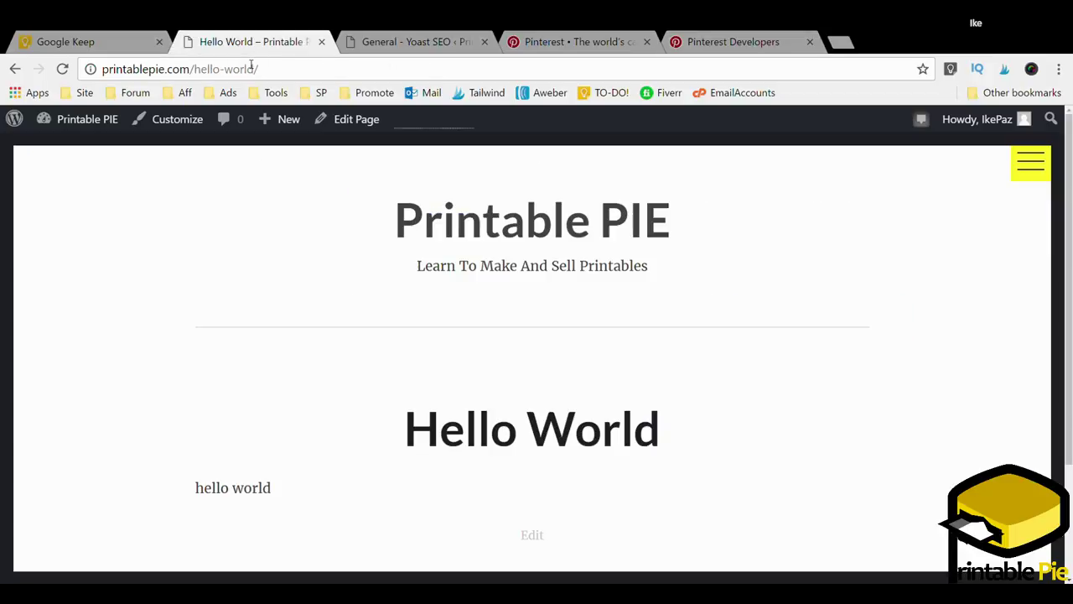
{"action": "left_click", "coordinate": [238, 69]}
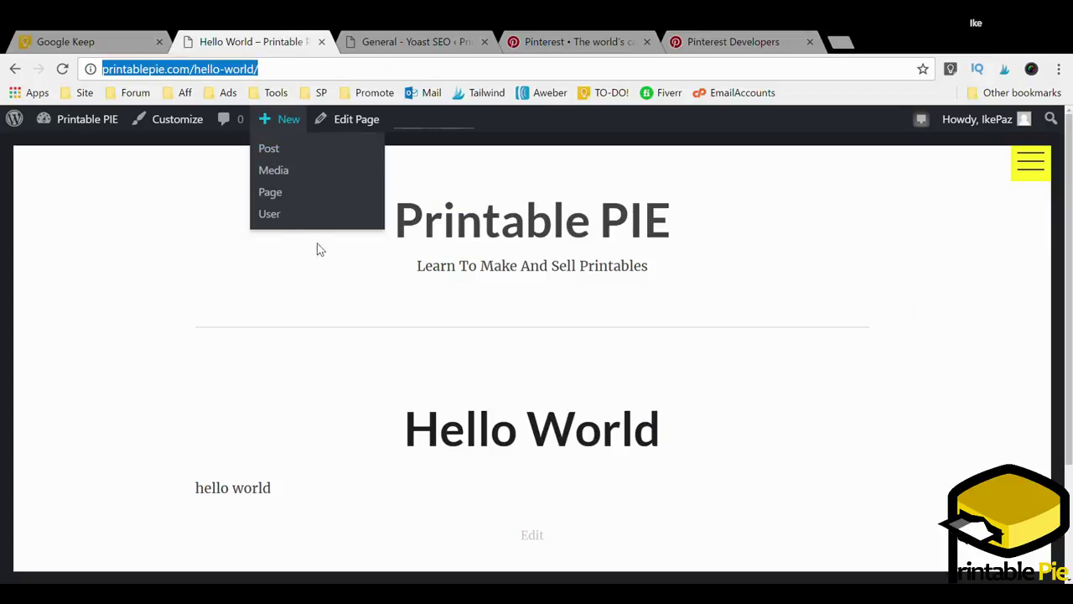
{"action": "left_click", "coordinate": [734, 43]}
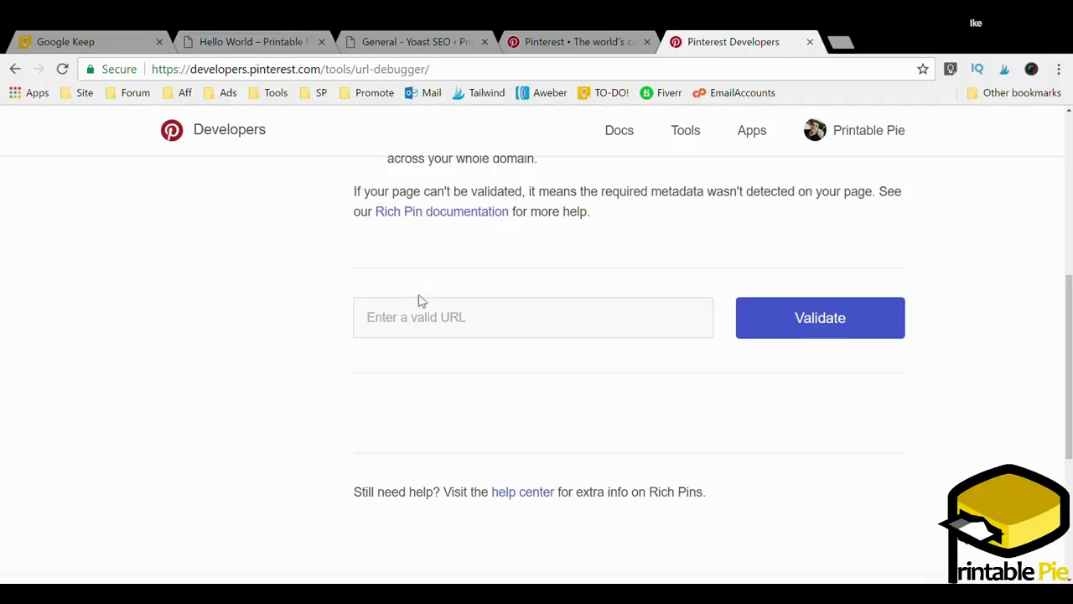
{"action": "left_click", "coordinate": [479, 321]}
{"action": "type", "text": "http://printablepie.com/hello-world/"}
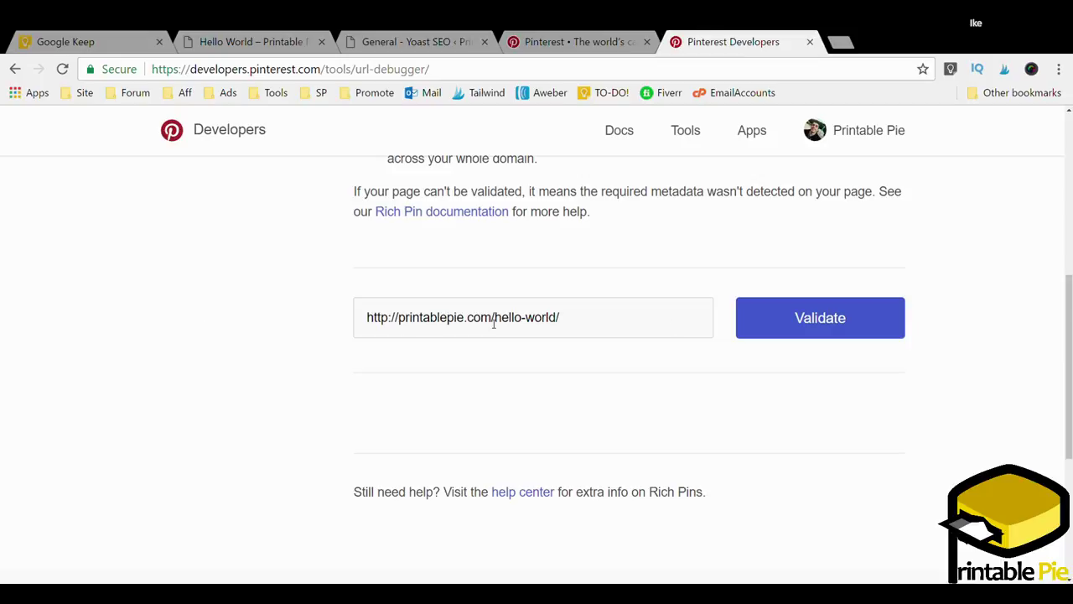
{"action": "left_click", "coordinate": [780, 321]}
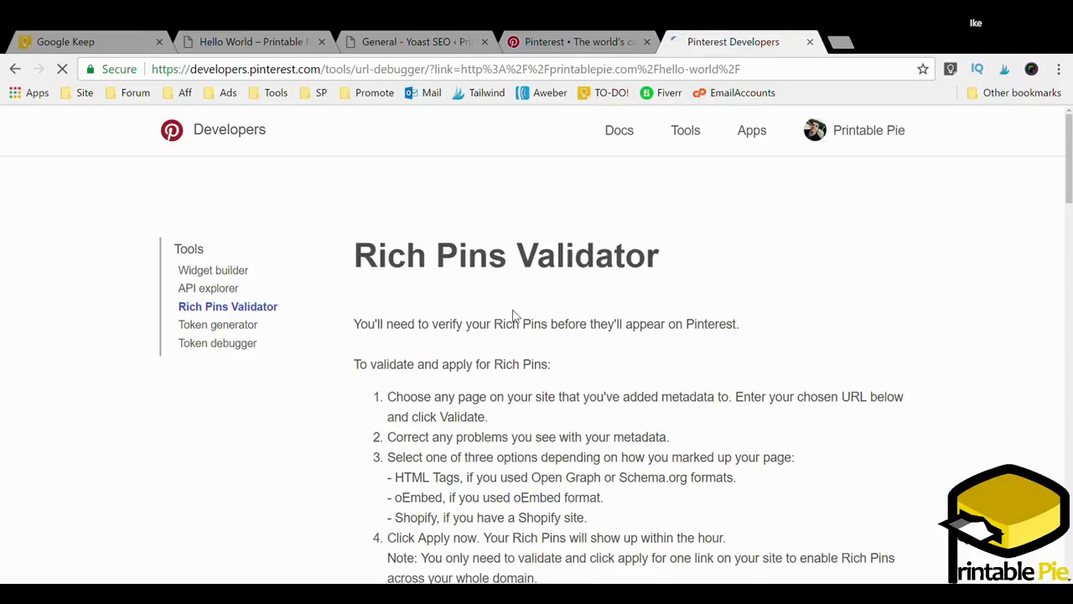
{"action": "scroll", "coordinate": [513, 312], "scroll_direction": "down", "scroll_amount": 5}
{"action": "scroll", "coordinate": [513, 312], "scroll_direction": "down", "scroll_amount": 2}
Apply for Rich Pins on printablepie.com with HTML Tags, then reload the validator after the error.
{"action": "scroll", "coordinate": [513, 309], "scroll_direction": "down", "scroll_amount": 2}
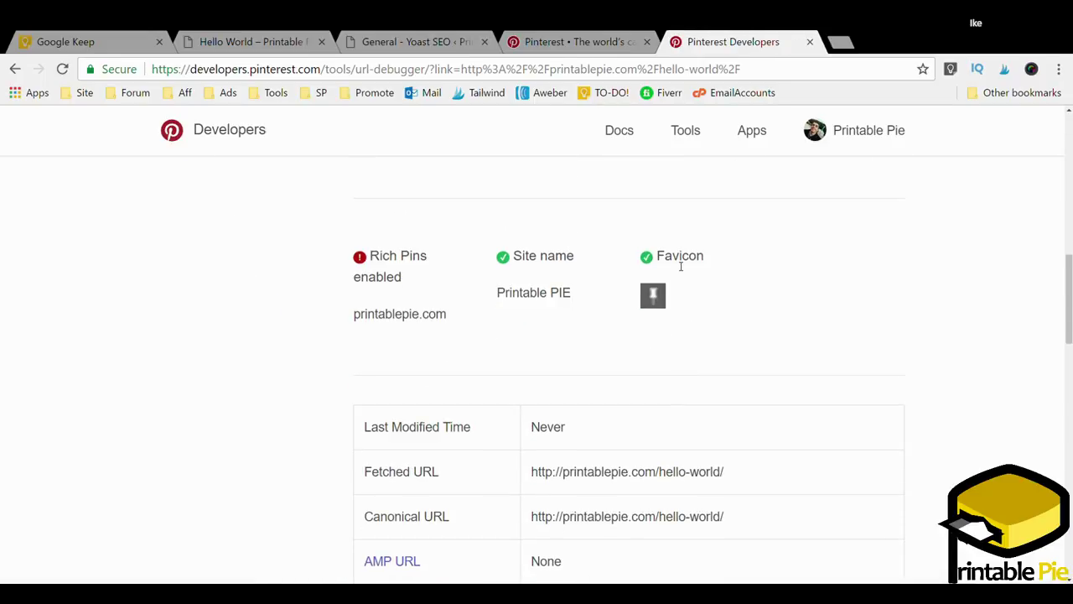
{"action": "scroll", "coordinate": [553, 319], "scroll_direction": "up", "scroll_amount": 1}
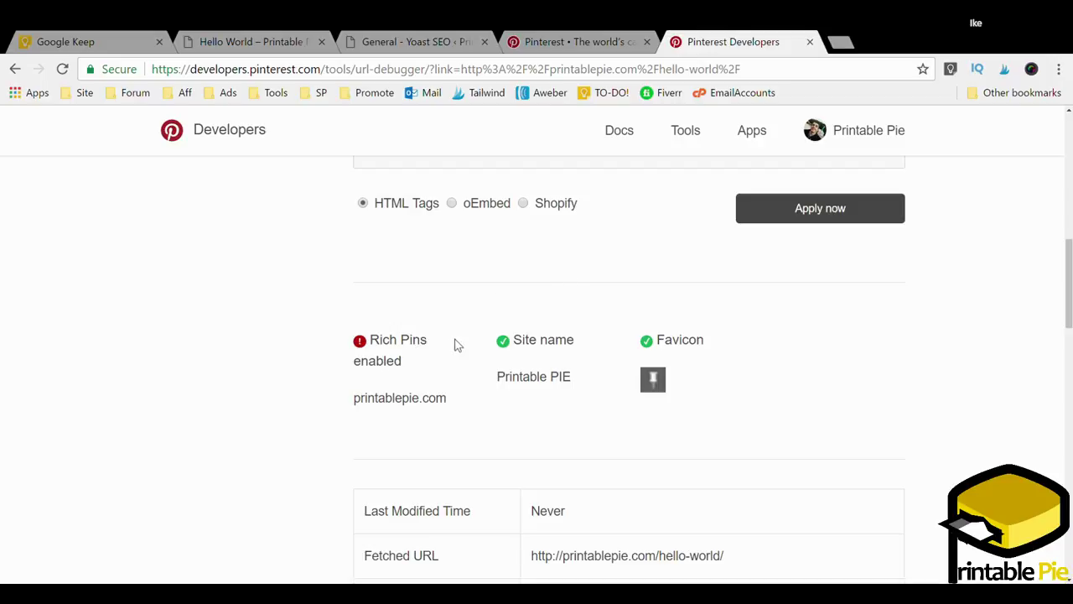
{"action": "scroll", "coordinate": [466, 282], "scroll_direction": "up", "scroll_amount": 1}
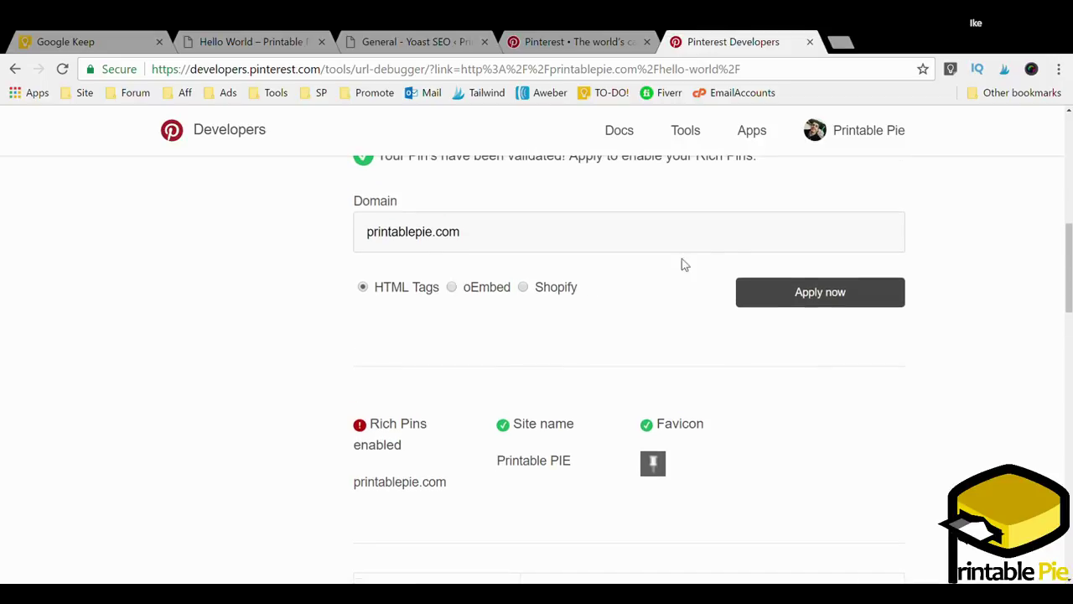
{"action": "left_click", "coordinate": [821, 298]}
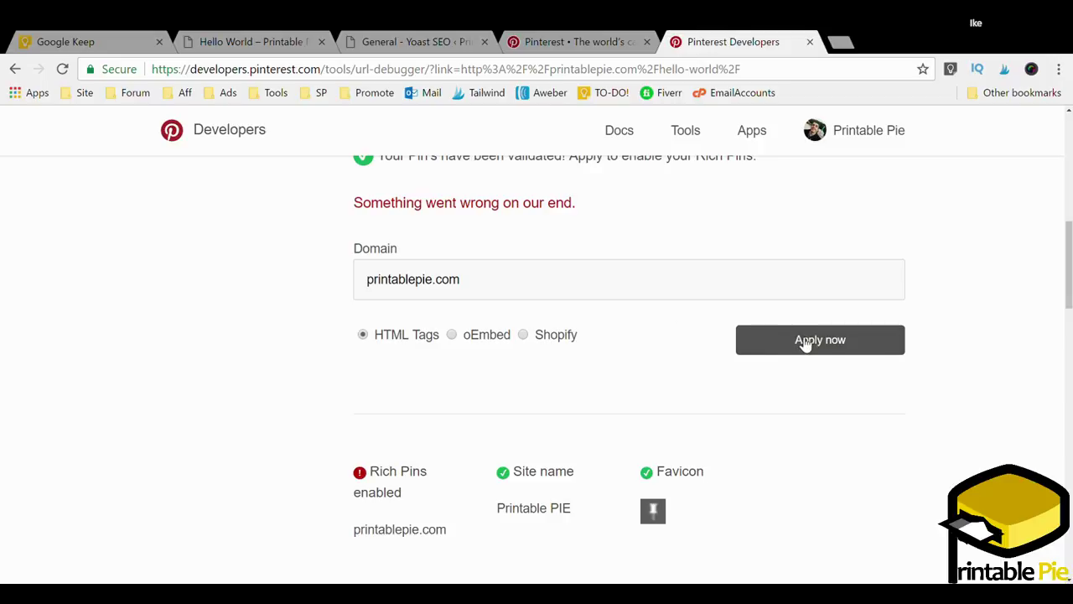
{"action": "left_click", "coordinate": [62, 68]}
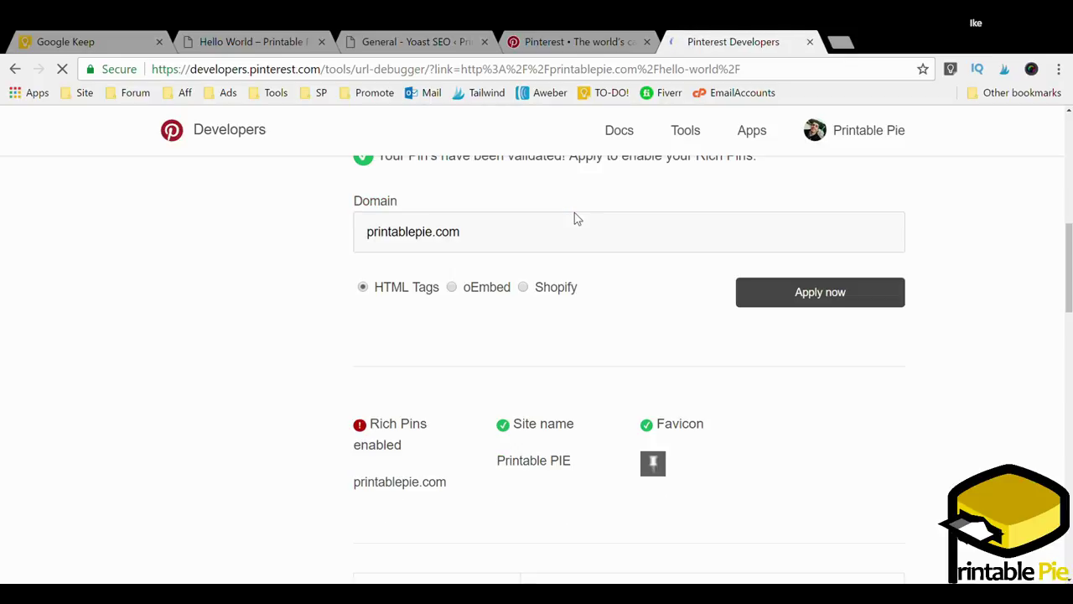
{"action": "triple_click", "coordinate": [534, 244]}
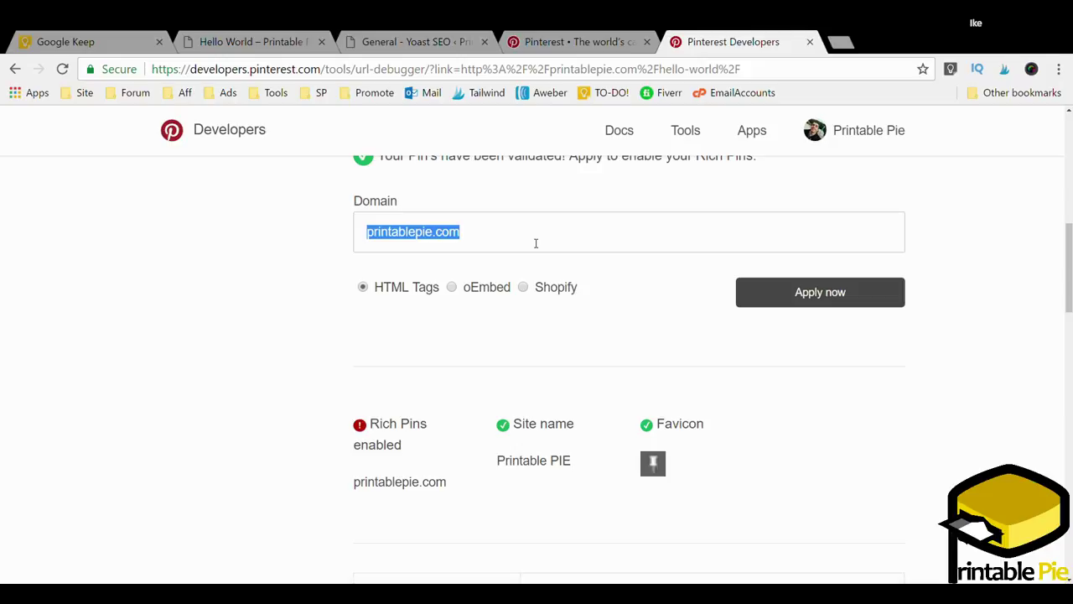
{"action": "type", "text": "http://printablepie.com/hello-world/"}
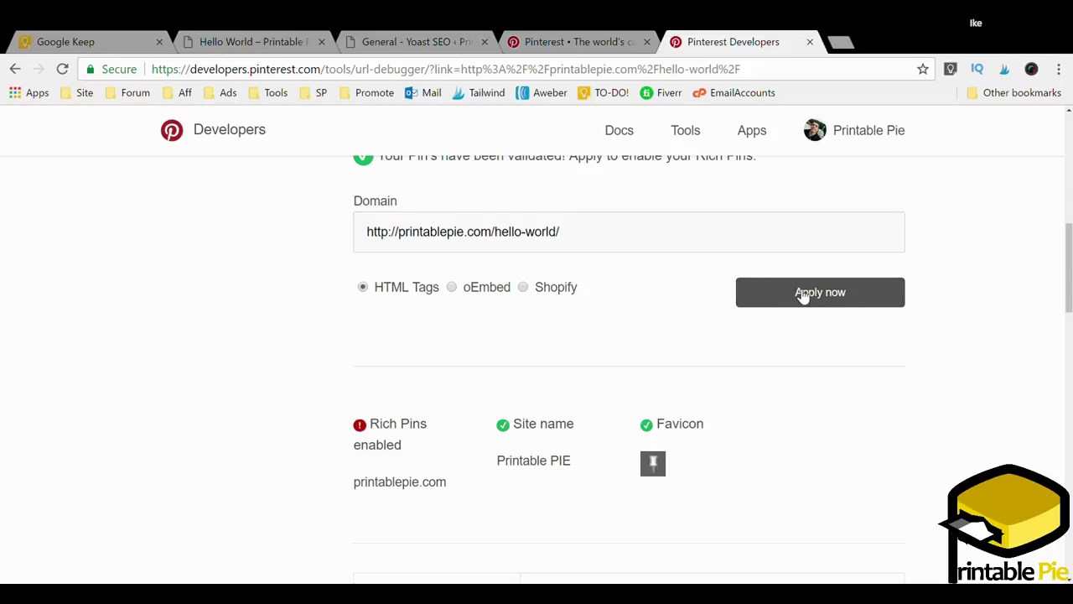
{"action": "left_click", "coordinate": [802, 297]}
{"action": "scroll", "coordinate": [515, 287], "scroll_direction": "up", "scroll_amount": 1}
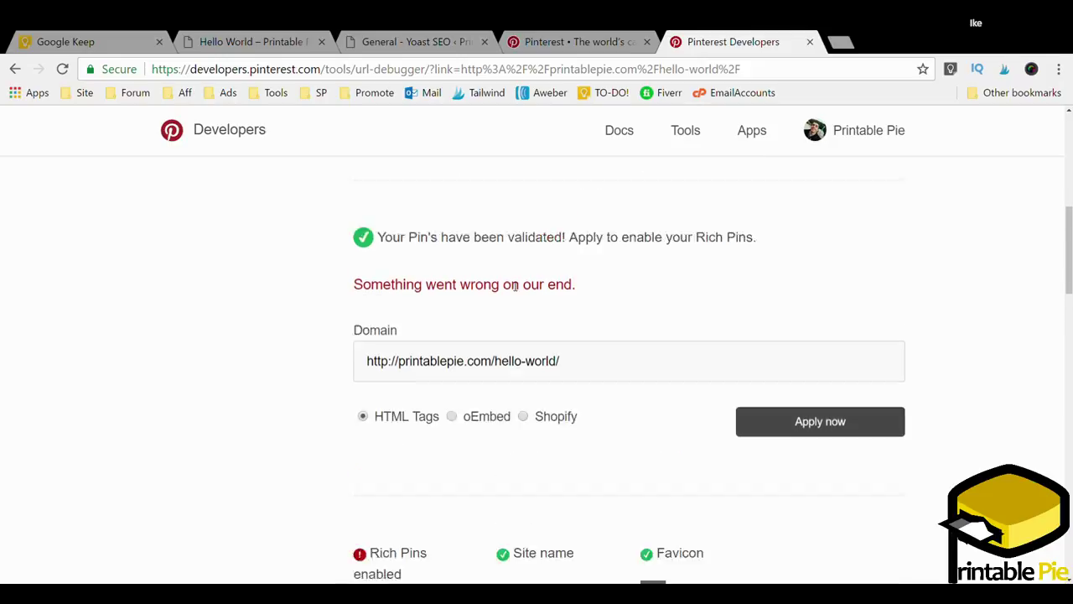
{"action": "scroll", "coordinate": [512, 283], "scroll_direction": "up", "scroll_amount": 1}
{"action": "scroll", "coordinate": [510, 281], "scroll_direction": "down", "scroll_amount": 1}
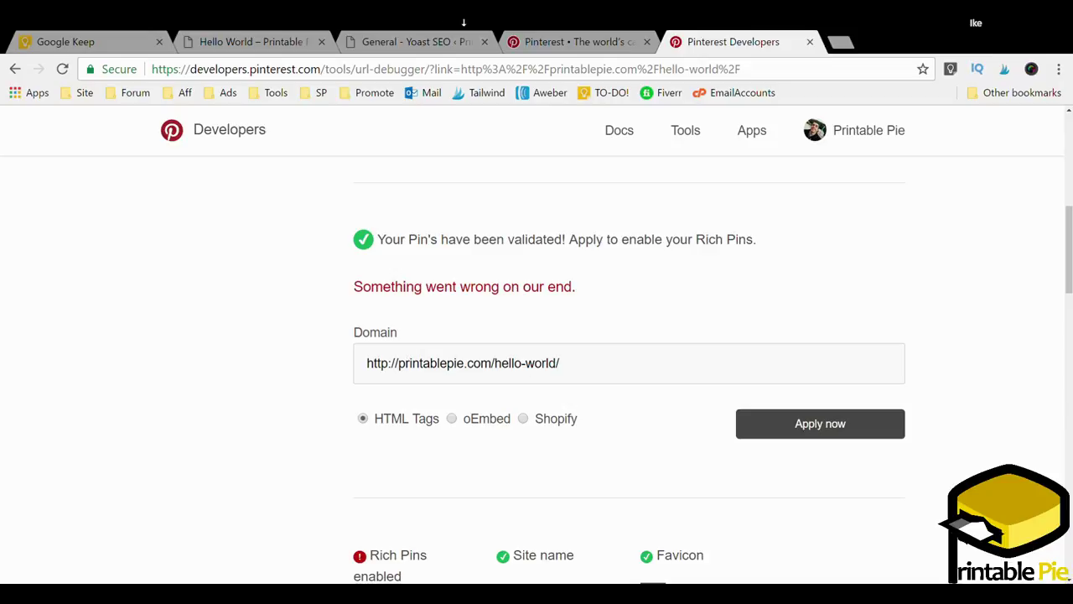
Glance at the Pinterest settings, then return to the Yoast SEO General Features page.
{"action": "left_click", "coordinate": [415, 42]}
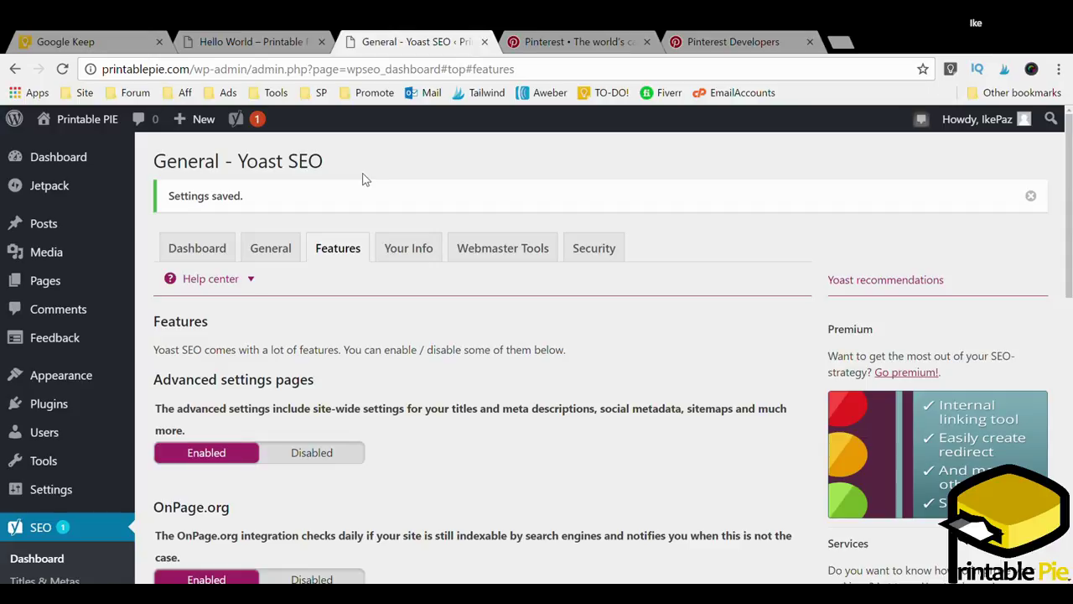
{"action": "left_click", "coordinate": [570, 42]}
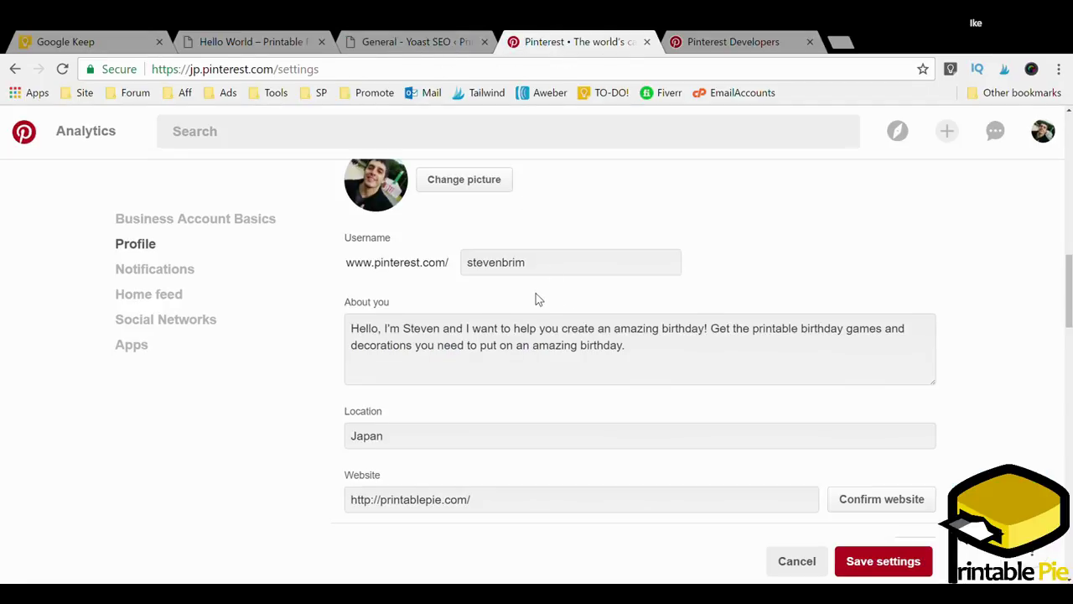
{"action": "scroll", "coordinate": [537, 299], "scroll_direction": "up", "scroll_amount": 3}
{"action": "scroll", "coordinate": [570, 295], "scroll_direction": "down", "scroll_amount": 2}
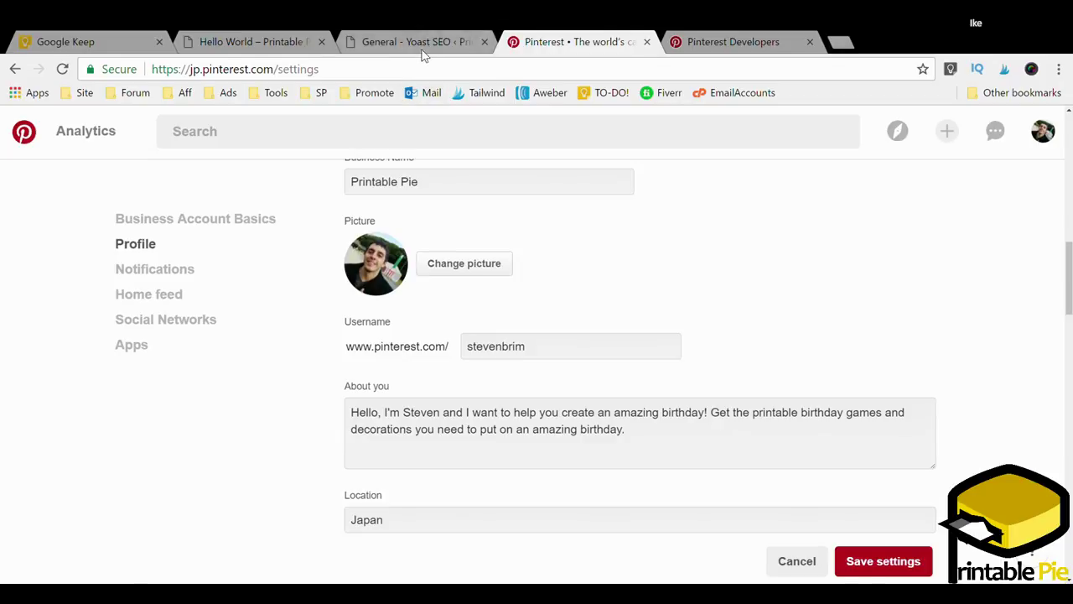
{"action": "left_click", "coordinate": [420, 42]}
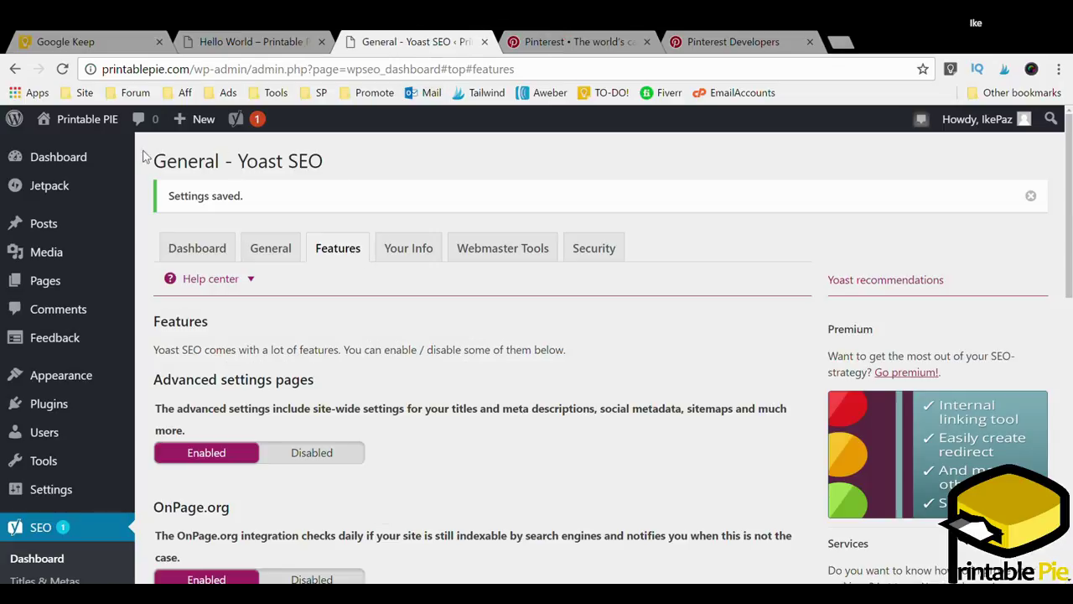